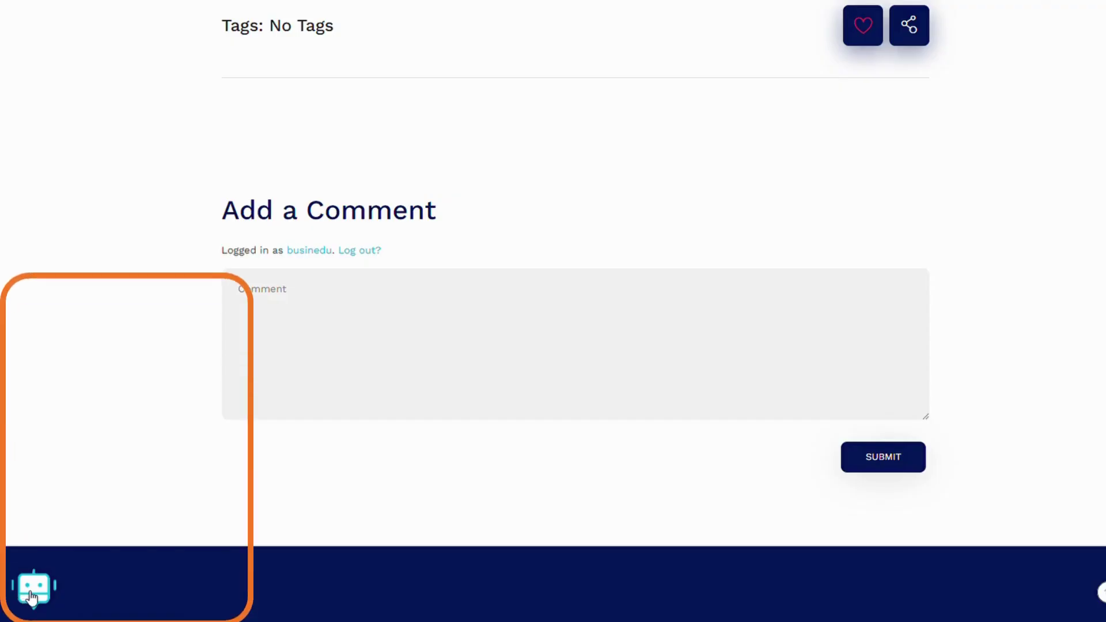
Open the floating chatbot icon's chat panel at the bottom of the front-end page.
click(32, 593)
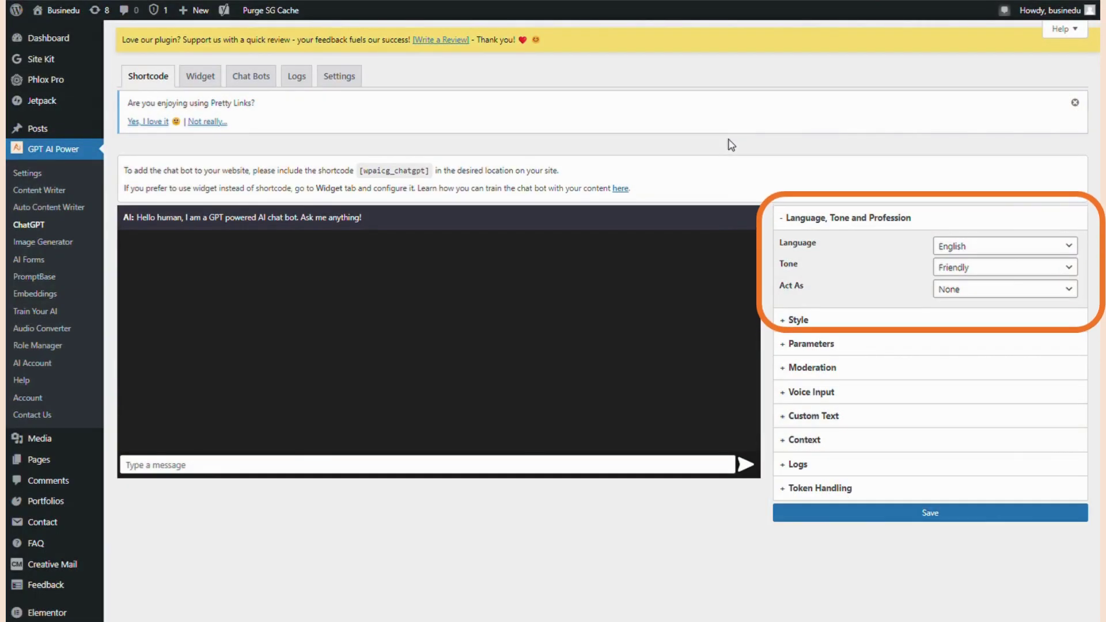
Set reply language to English, Tone to Professional, and Act As to Digital Marketing Agency.
click(1051, 247)
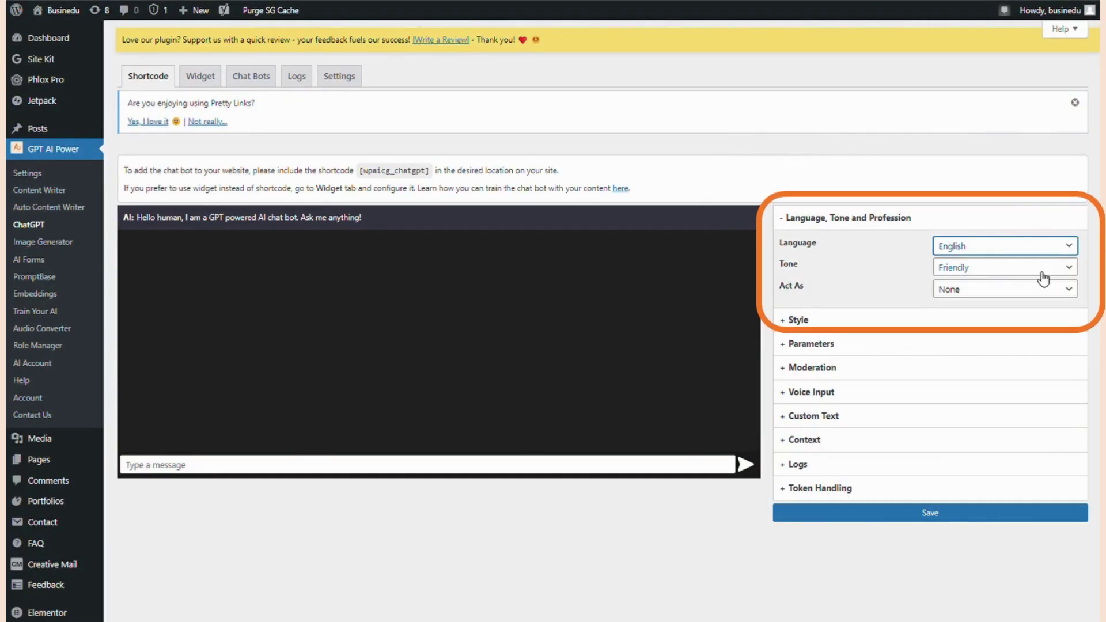
click(1037, 271)
key(Down)
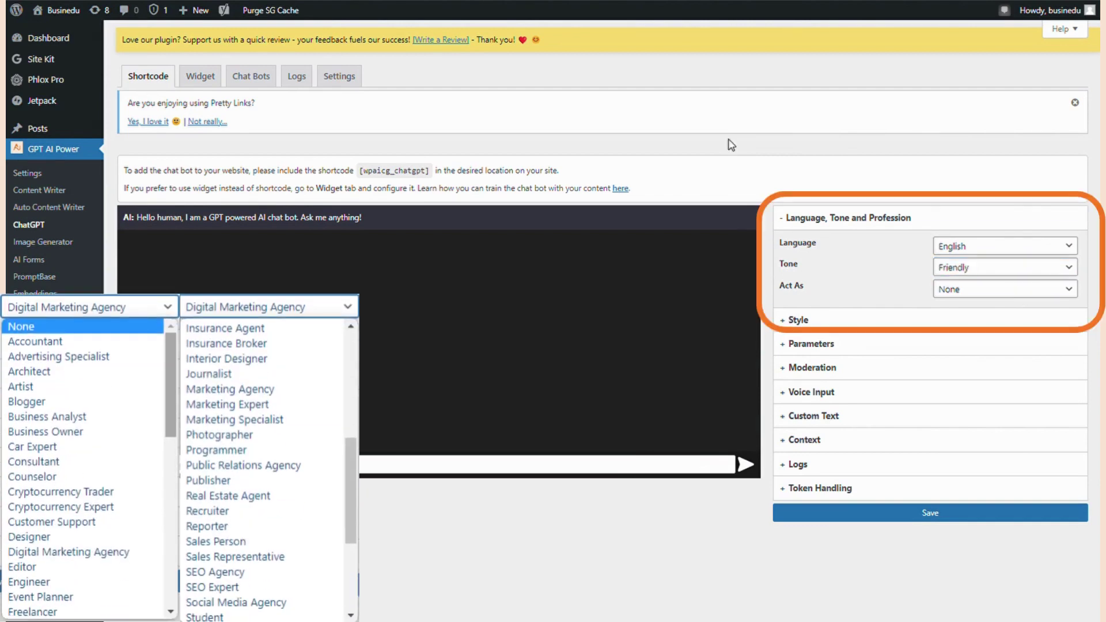
click(1052, 251)
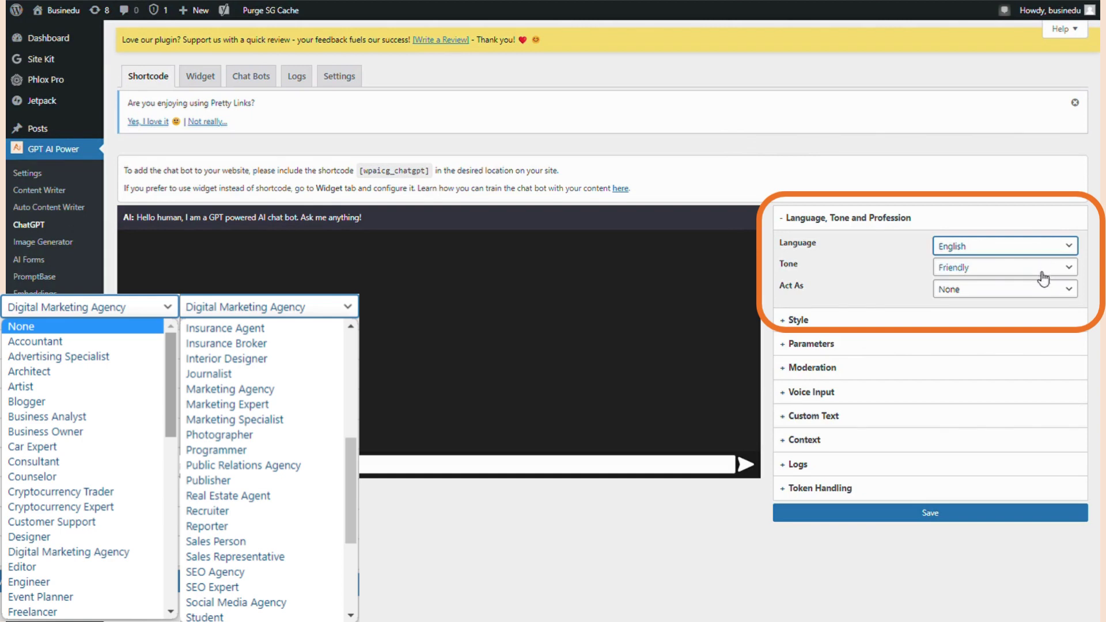
click(1041, 275)
key(Down)
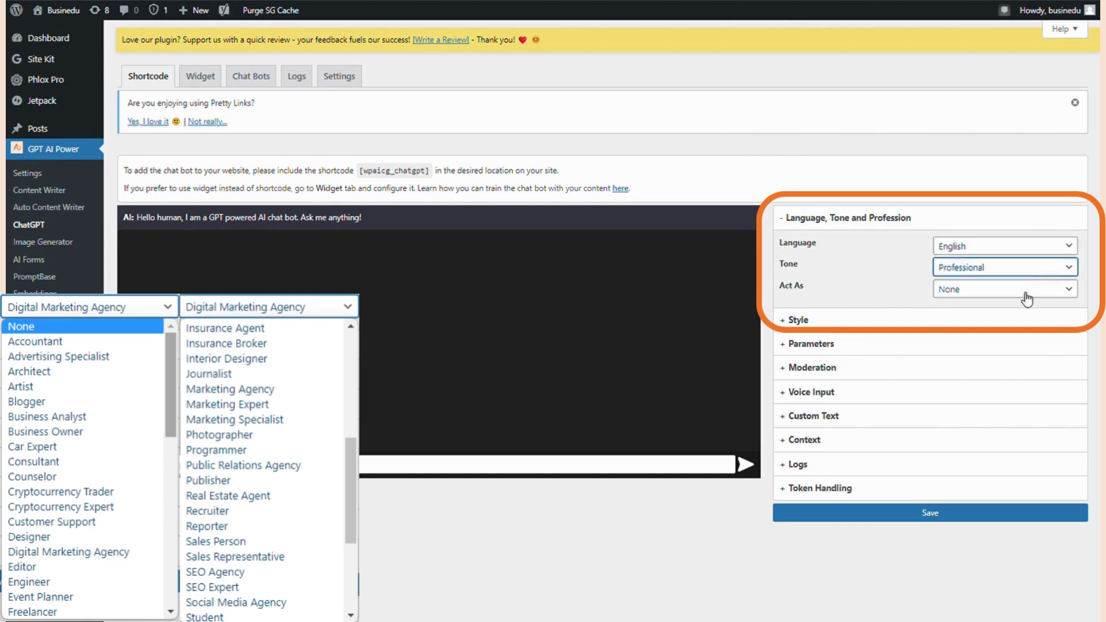
click(1025, 294)
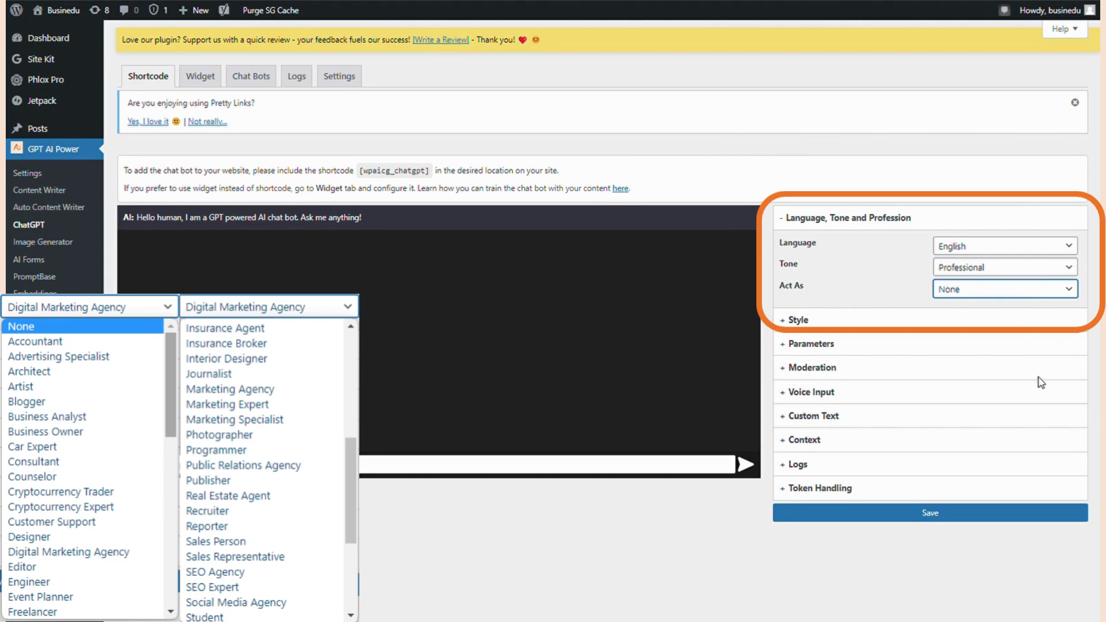
text(digital)
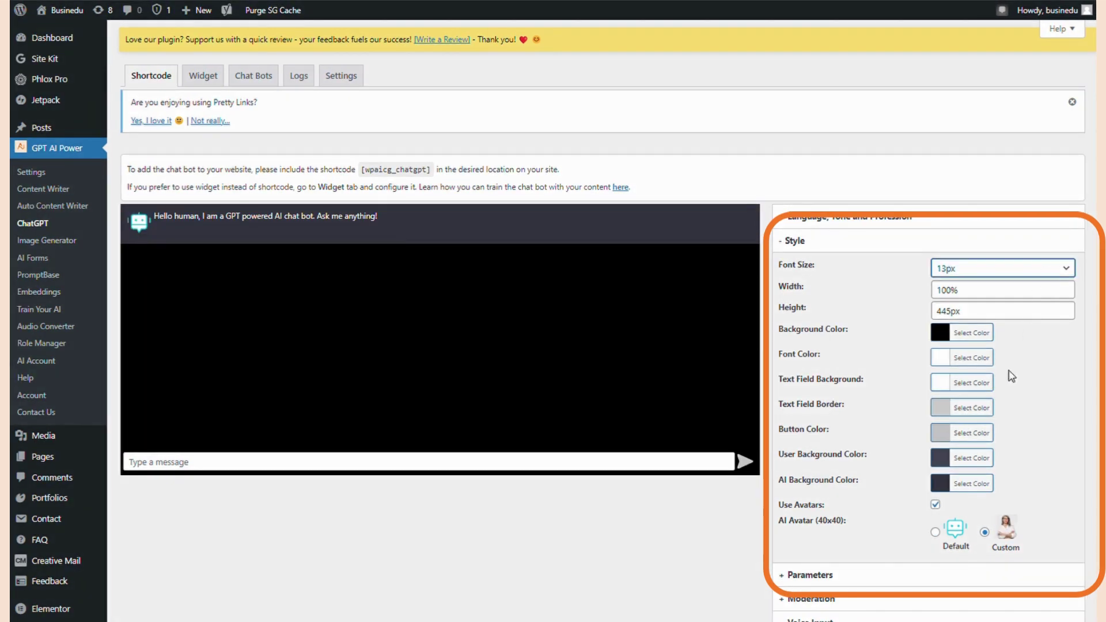
Set chat font size to 23px, white background, yellow font colour and blue send button.
key(Down)
key(Down)
key(Down)
key(Down)
key(Down)
key(Down)
key(Down)
key(Down)
key(Down)
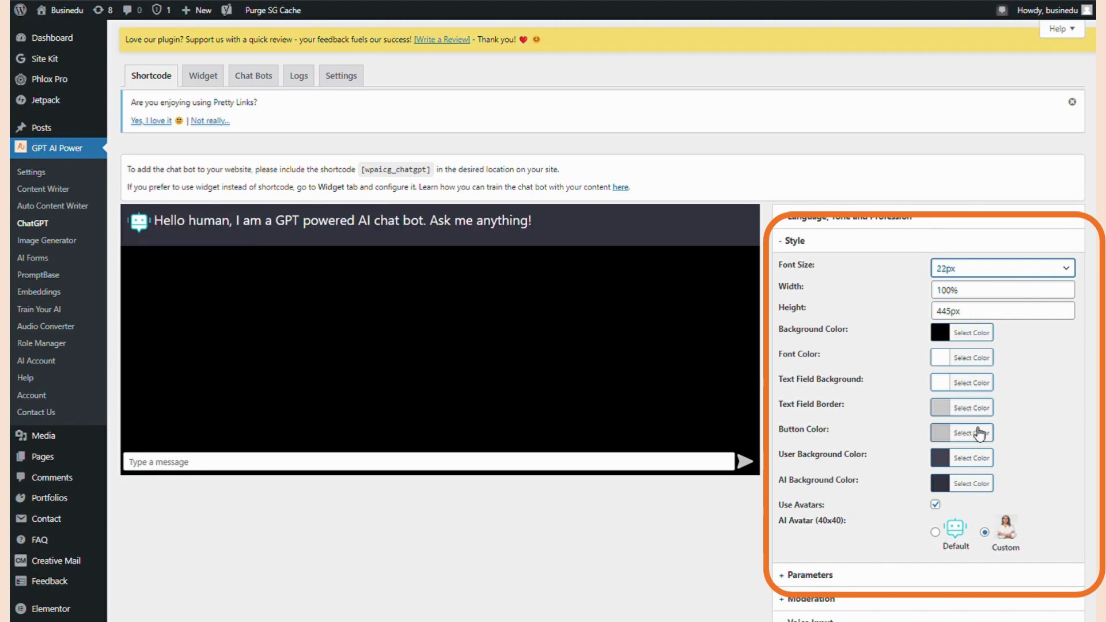
click(979, 333)
click(956, 473)
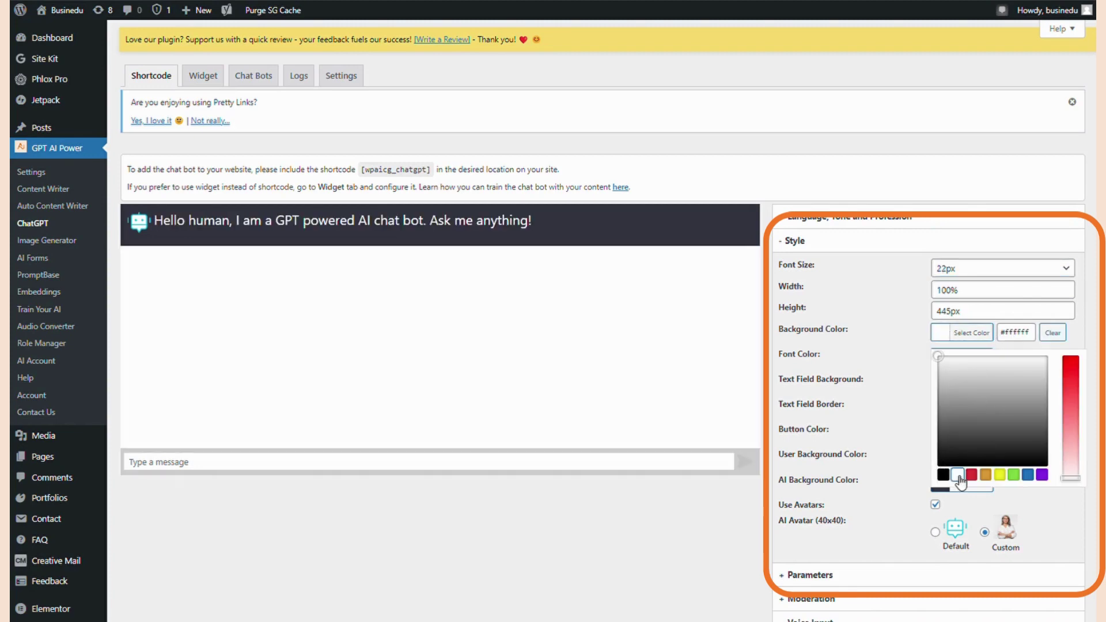
click(918, 411)
click(936, 386)
click(946, 357)
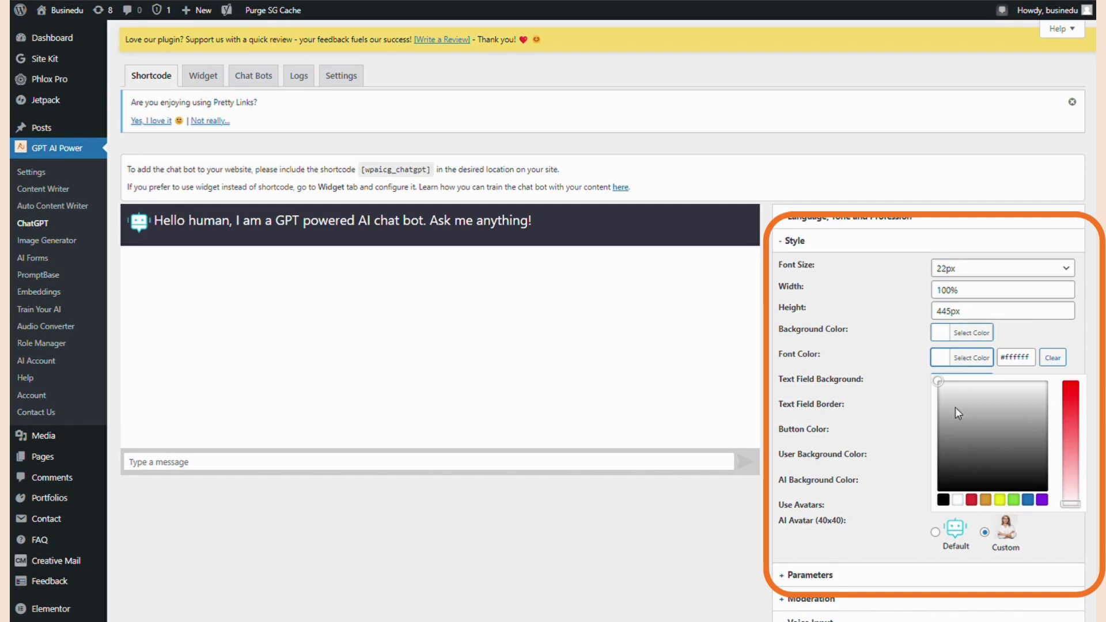
click(1001, 500)
click(917, 467)
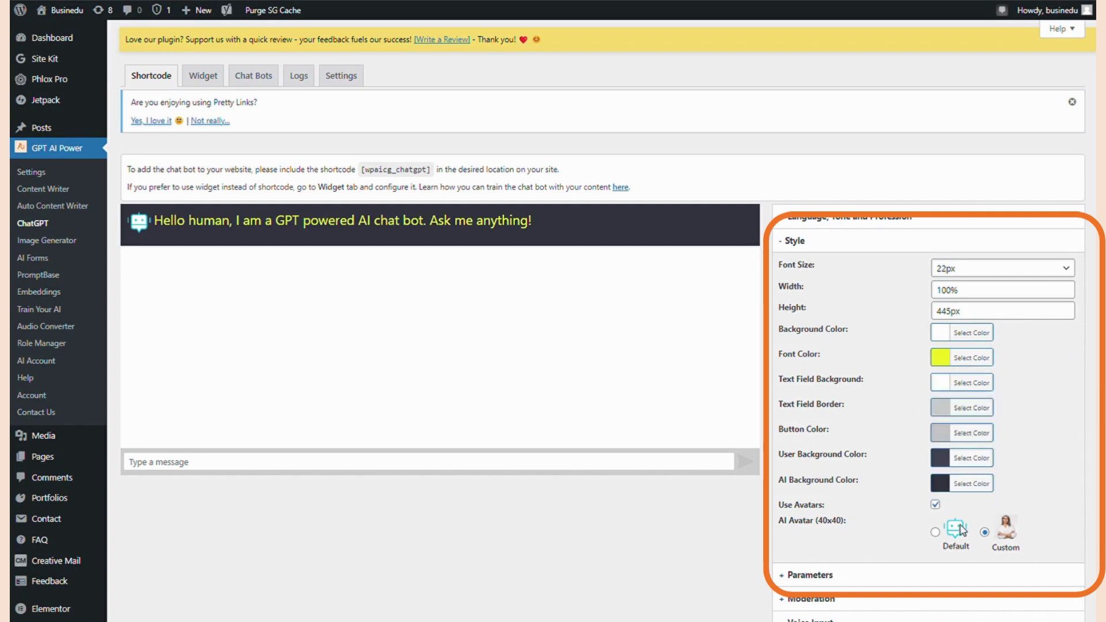
click(942, 433)
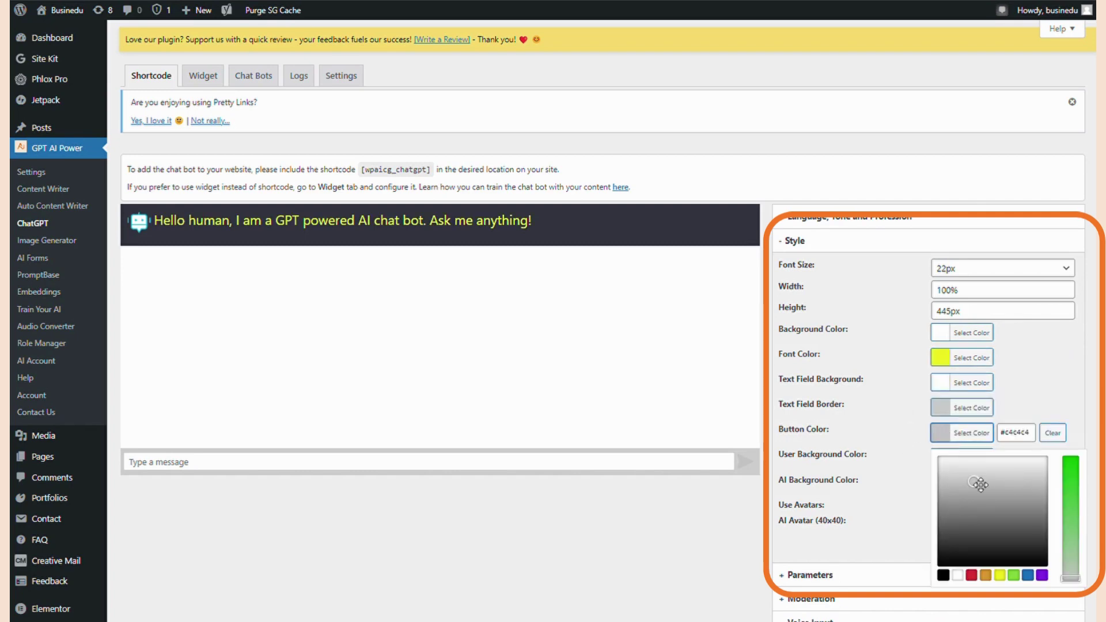
click(1027, 575)
click(906, 449)
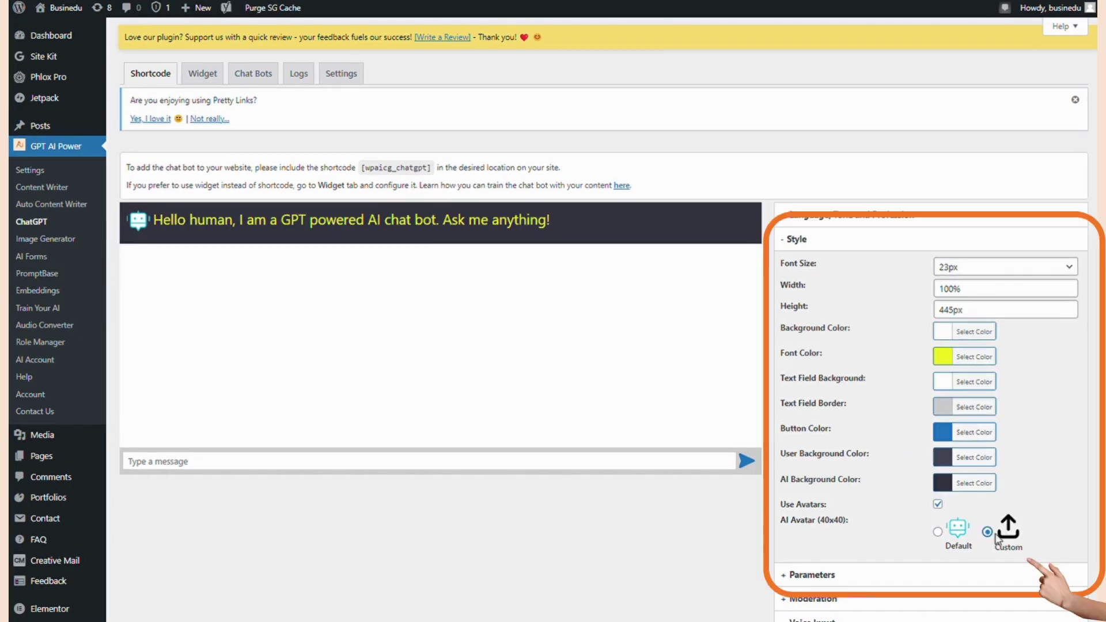
Use the grey-haired woman's photo from the Media Library as the custom AI avatar.
click(1006, 531)
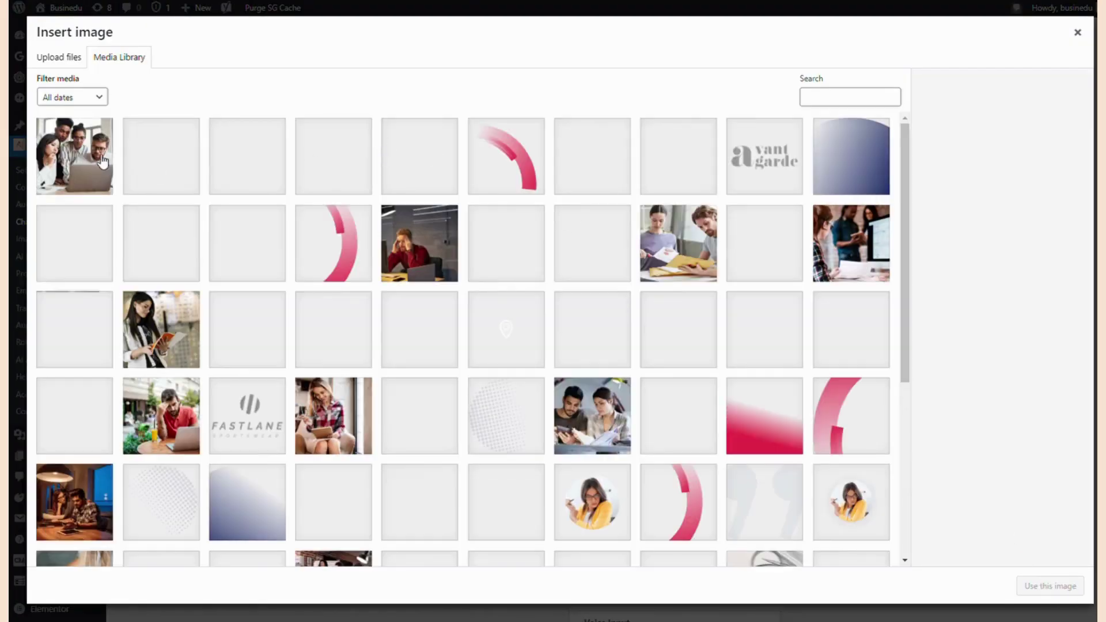
click(259, 238)
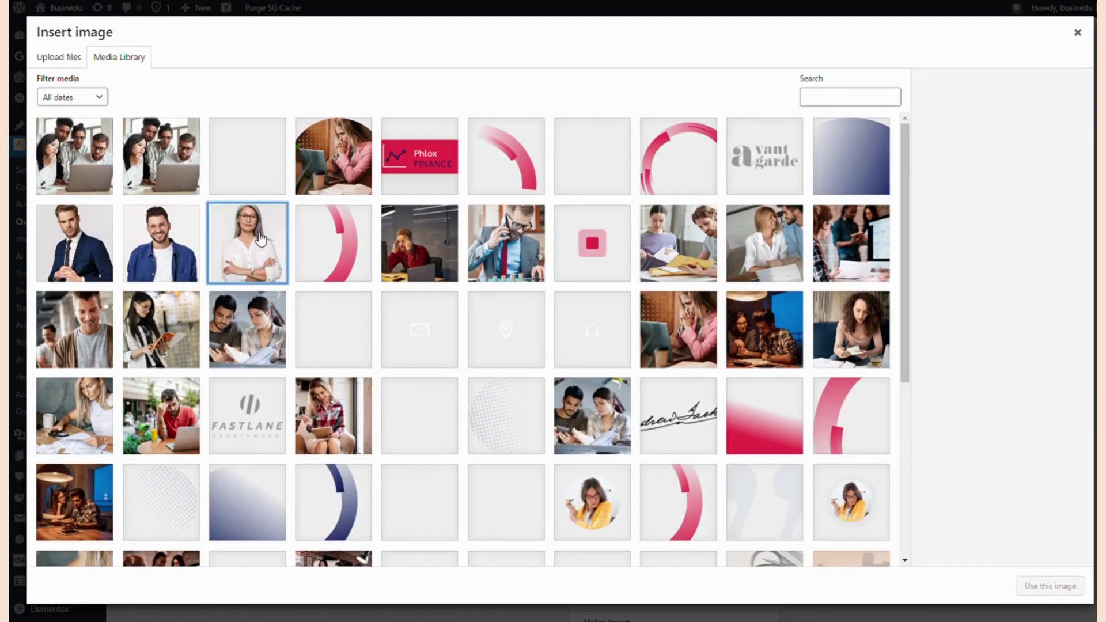
click(1050, 585)
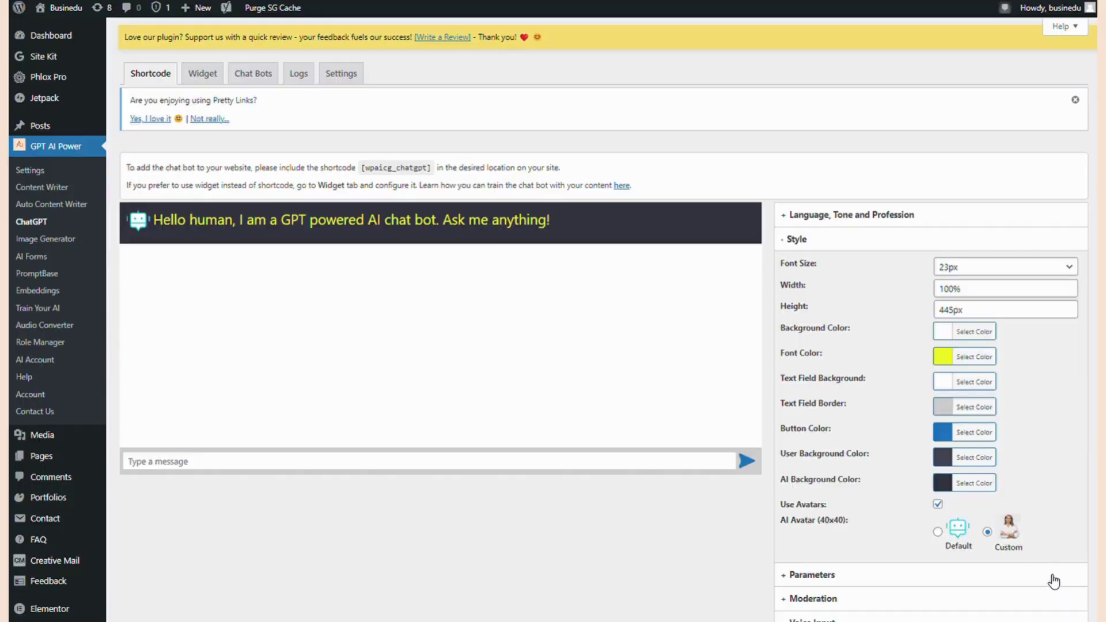
Expand Parameters and enable Moderation of chat messages.
click(1054, 582)
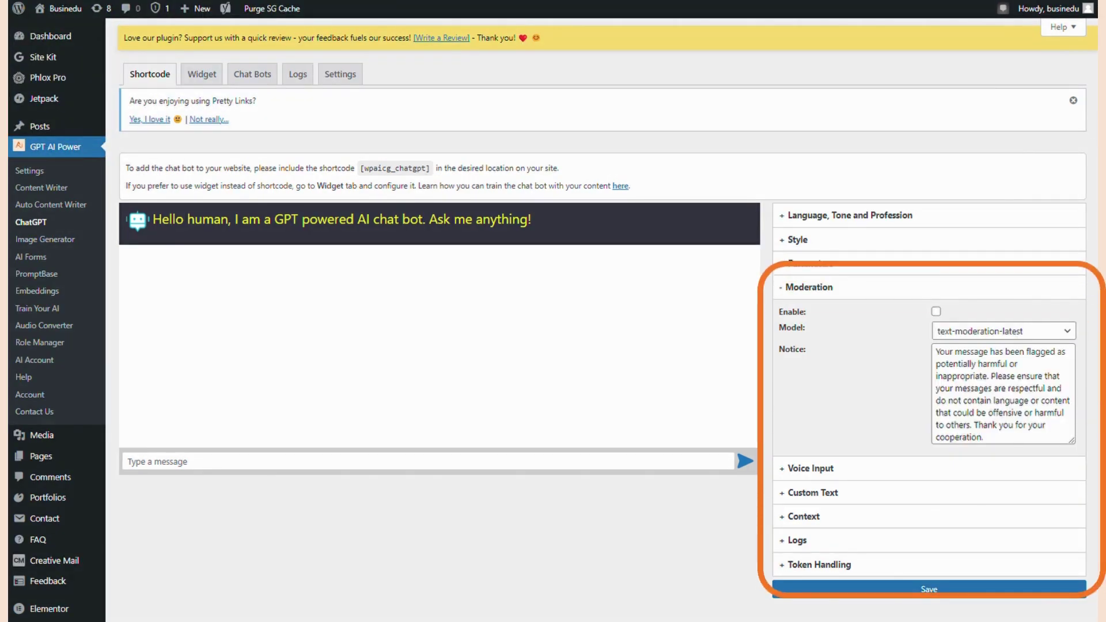
click(936, 312)
key(space)
click(939, 313)
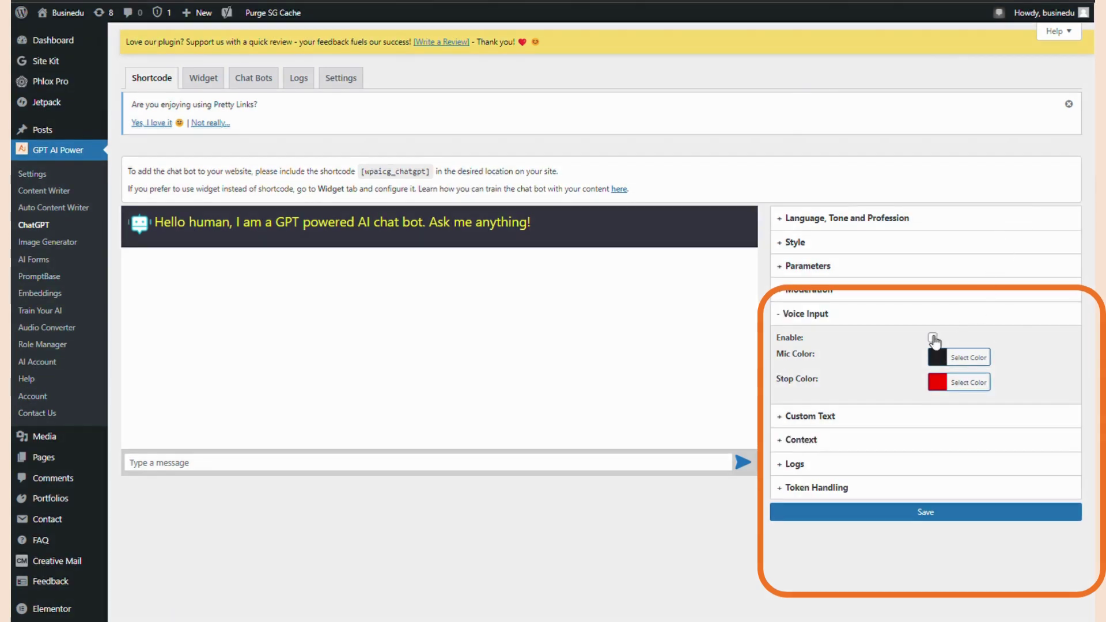
Enable voice input and rename the AI's display name to 'Katie'.
click(934, 337)
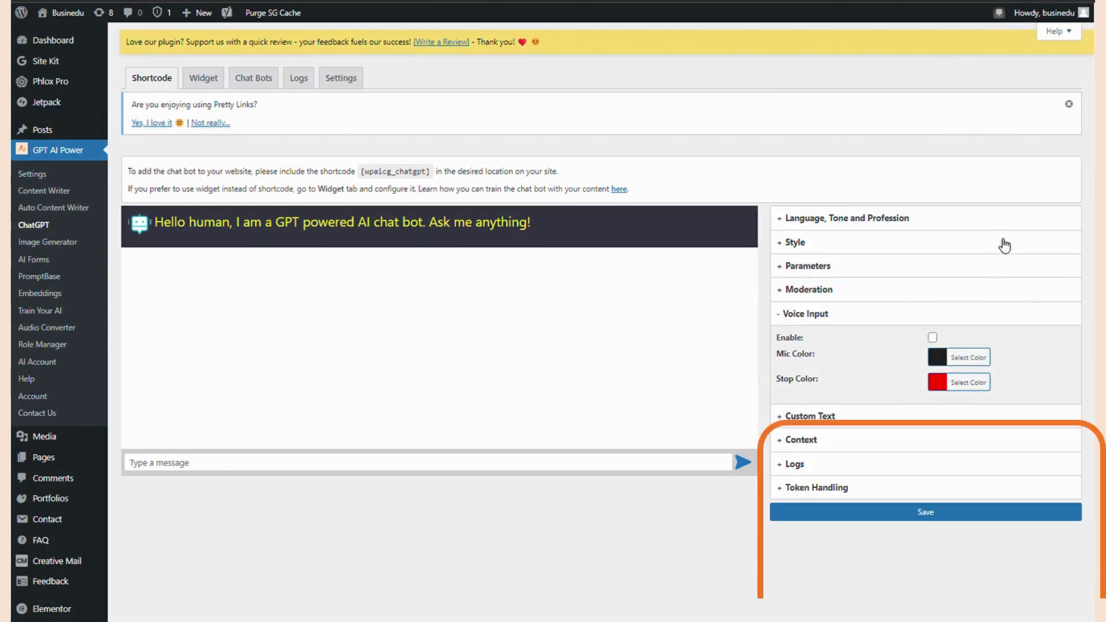
click(892, 416)
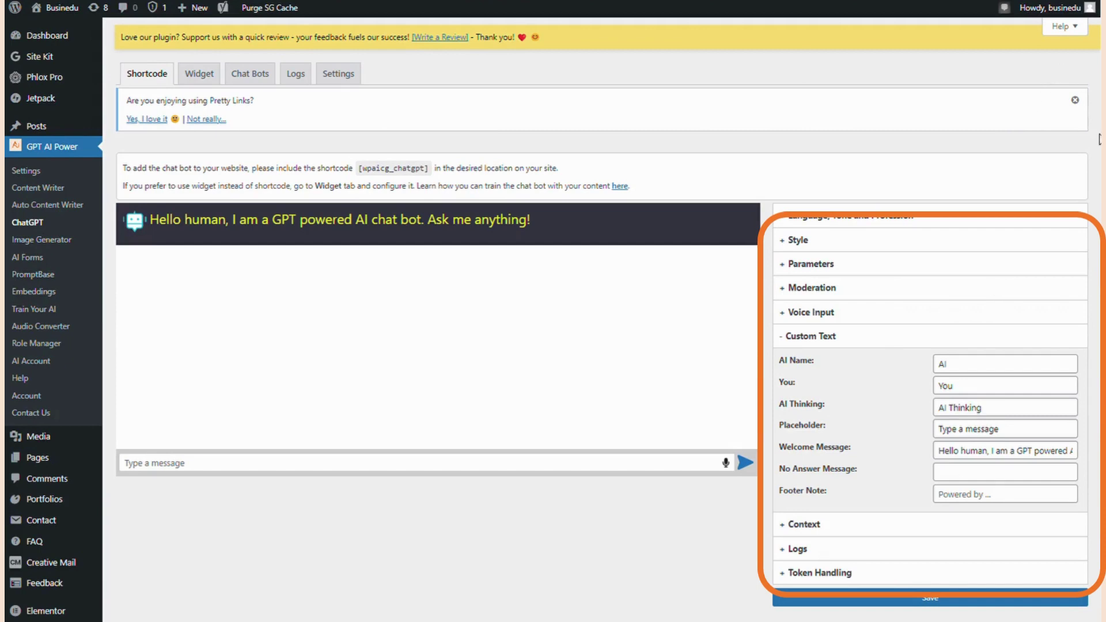
double_click(1008, 371)
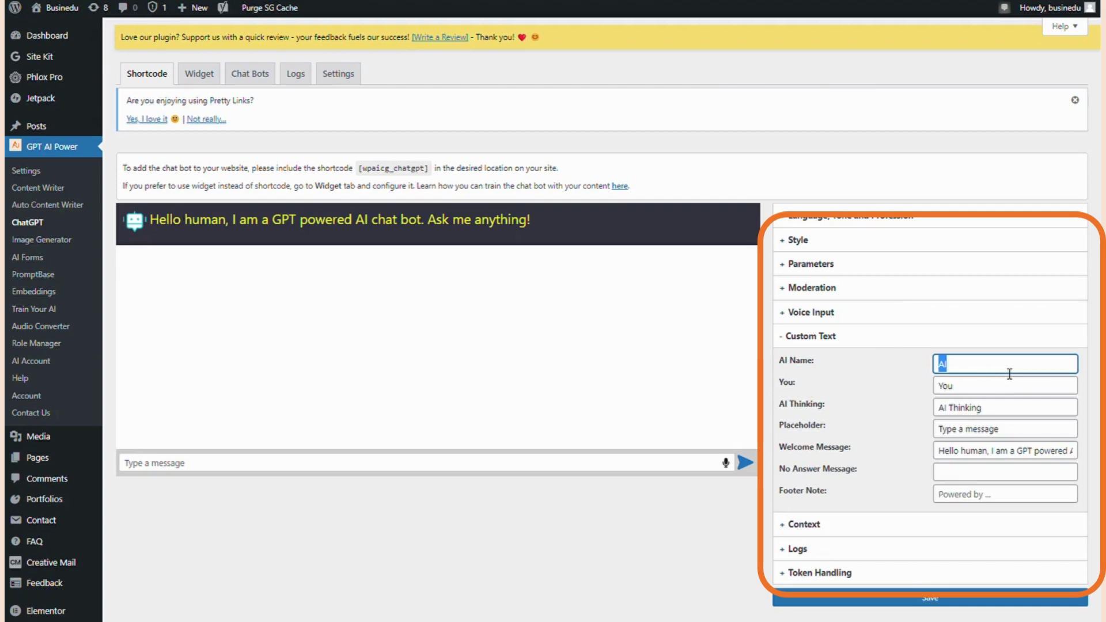
text(Katie)
Set the thinking text to 'Katie's Typing...' and the footer note to 'Powered by GPT AI Power'.
triple_click(1067, 413)
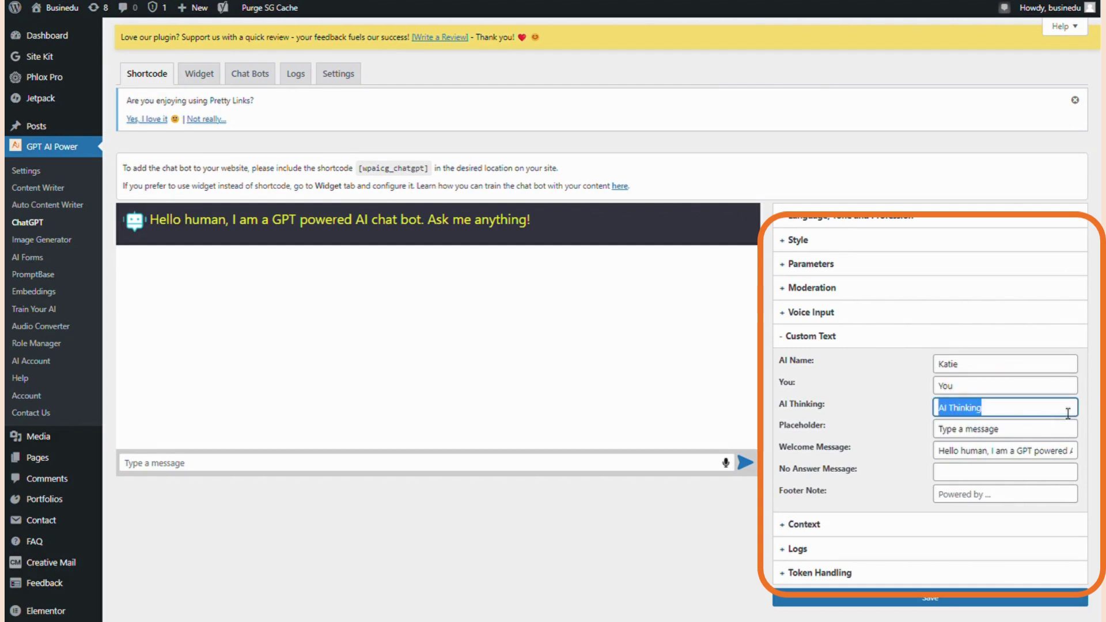
text(Katie's )
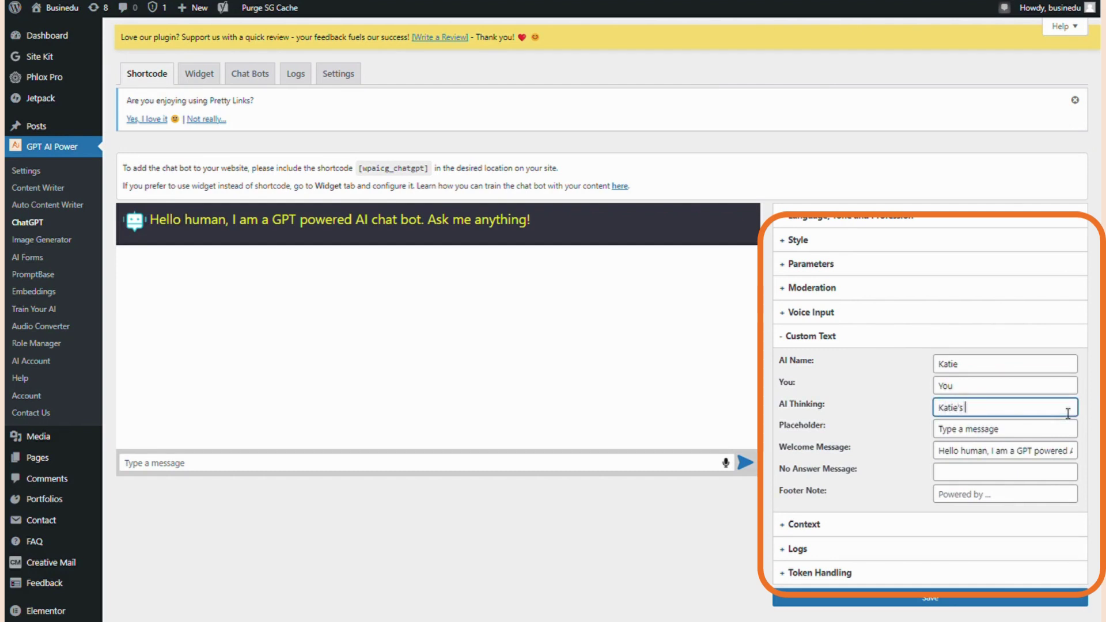
text(Typing...)
click(1031, 501)
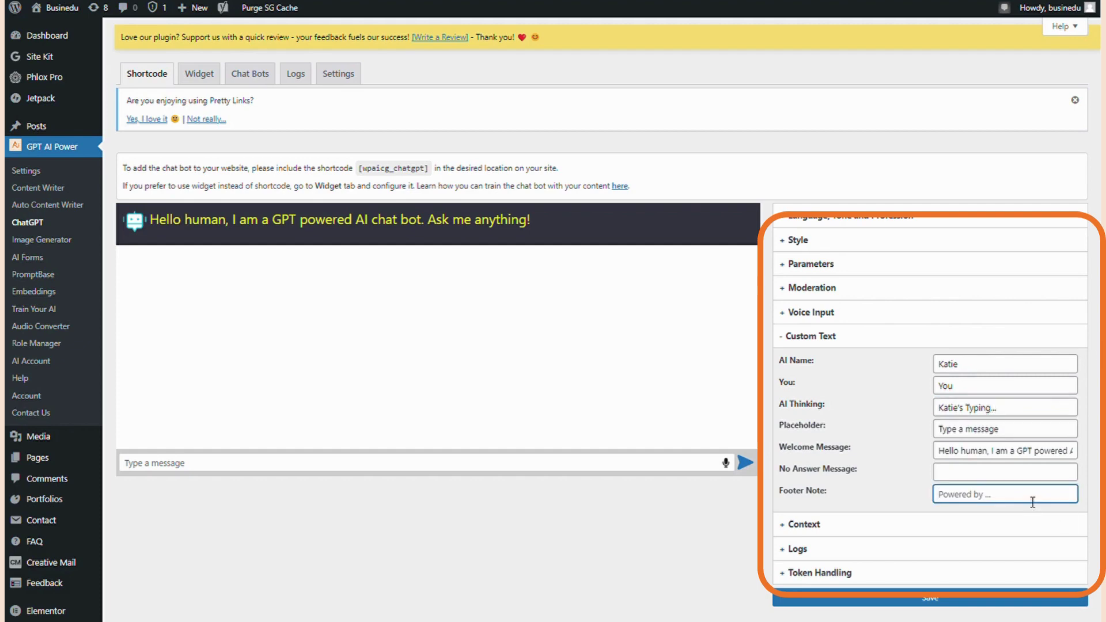
text(Powered by GPT AI Power)
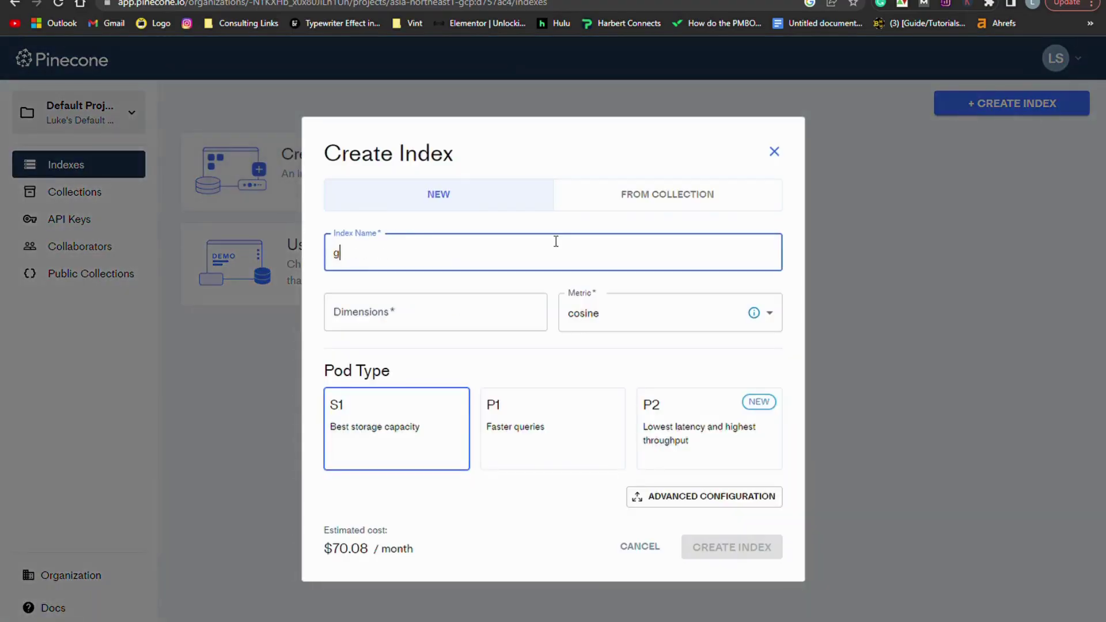
Create the gptaipower index with 1536 dimensions and cosine metric, then copy the default API key.
text(power)
key(Tab)
text(1536)
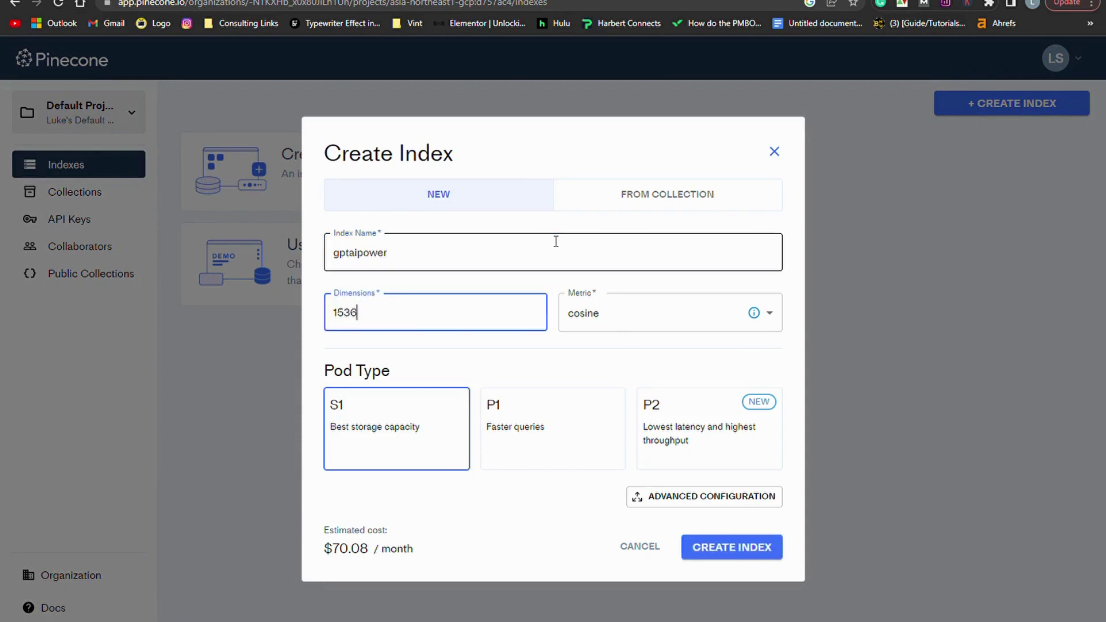
click(776, 320)
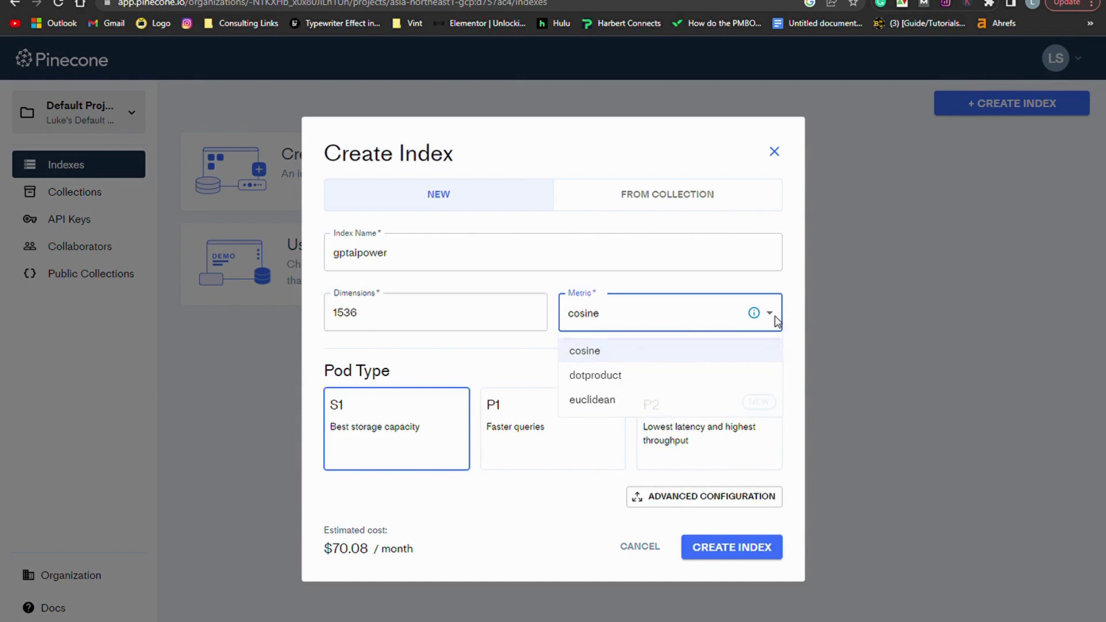
click(776, 320)
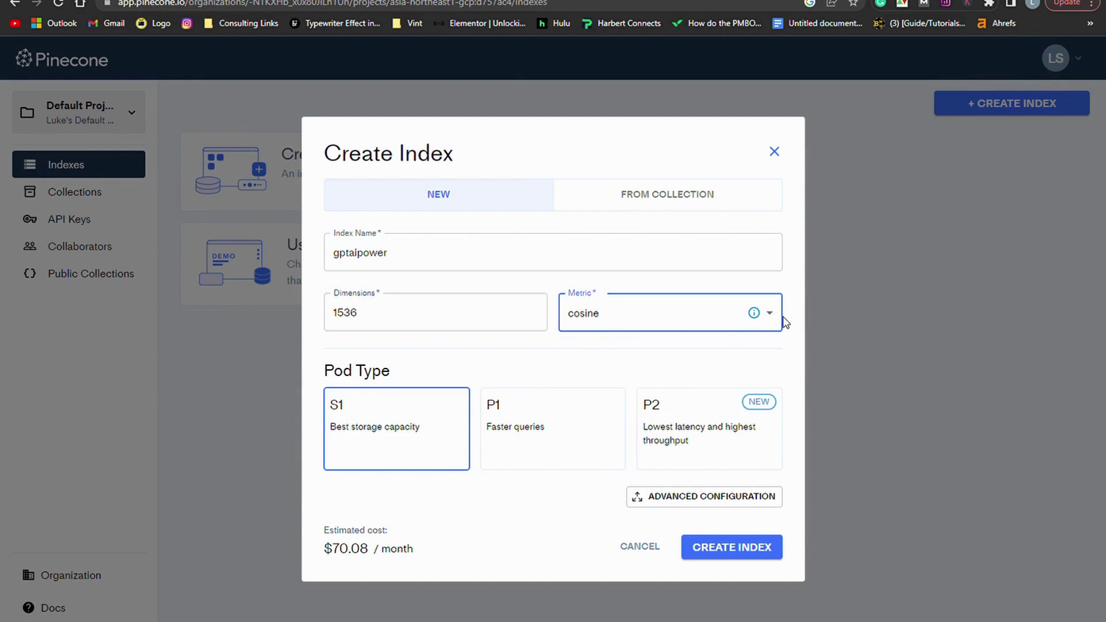
click(730, 556)
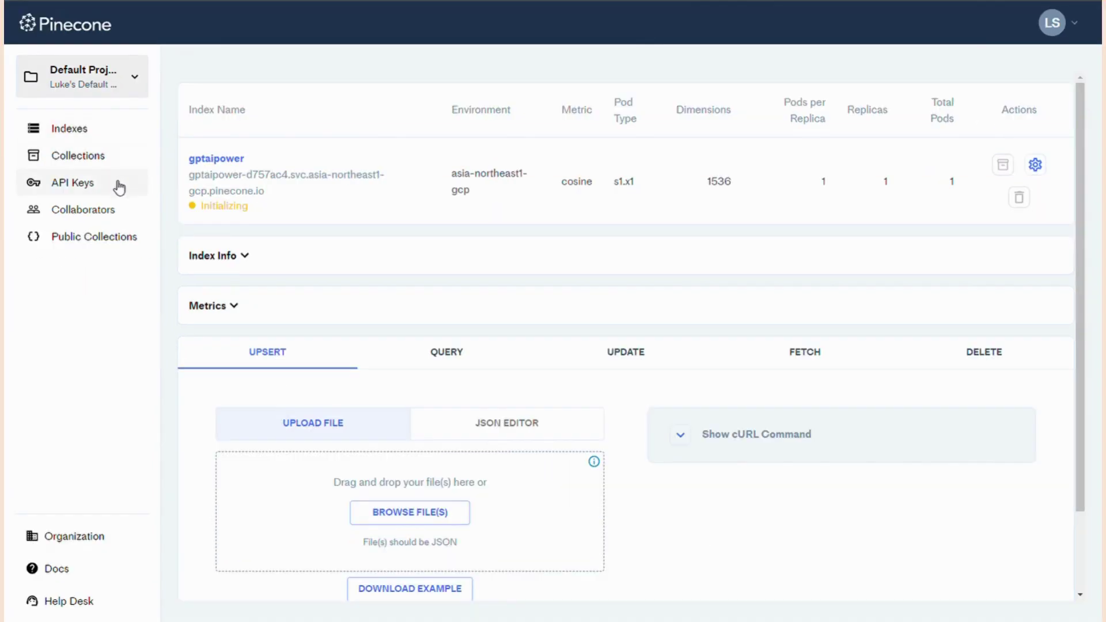
click(110, 221)
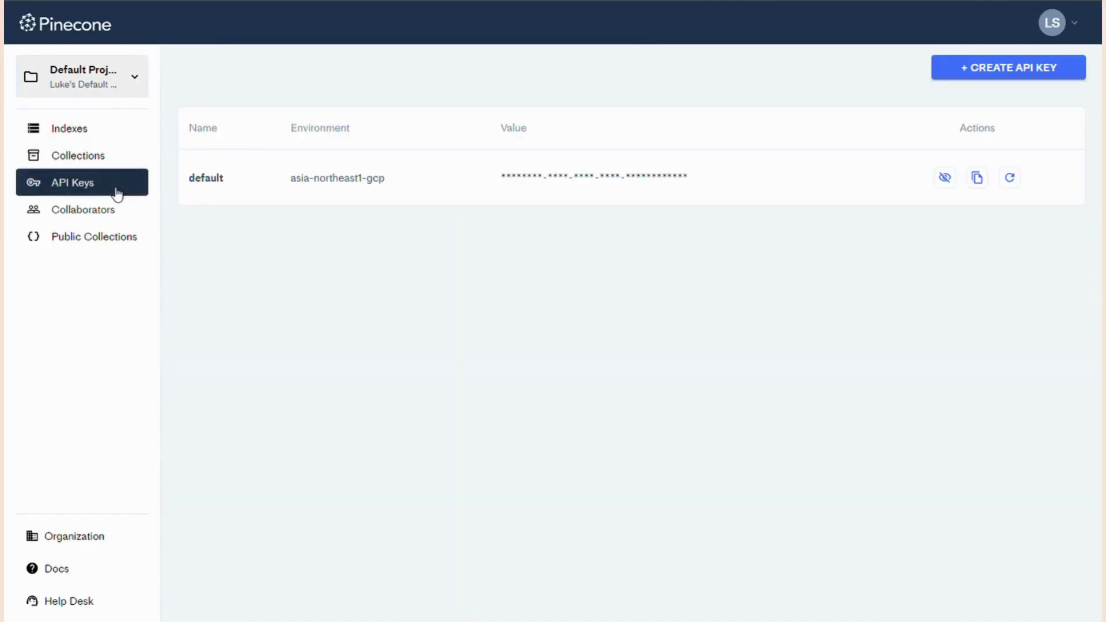
click(986, 183)
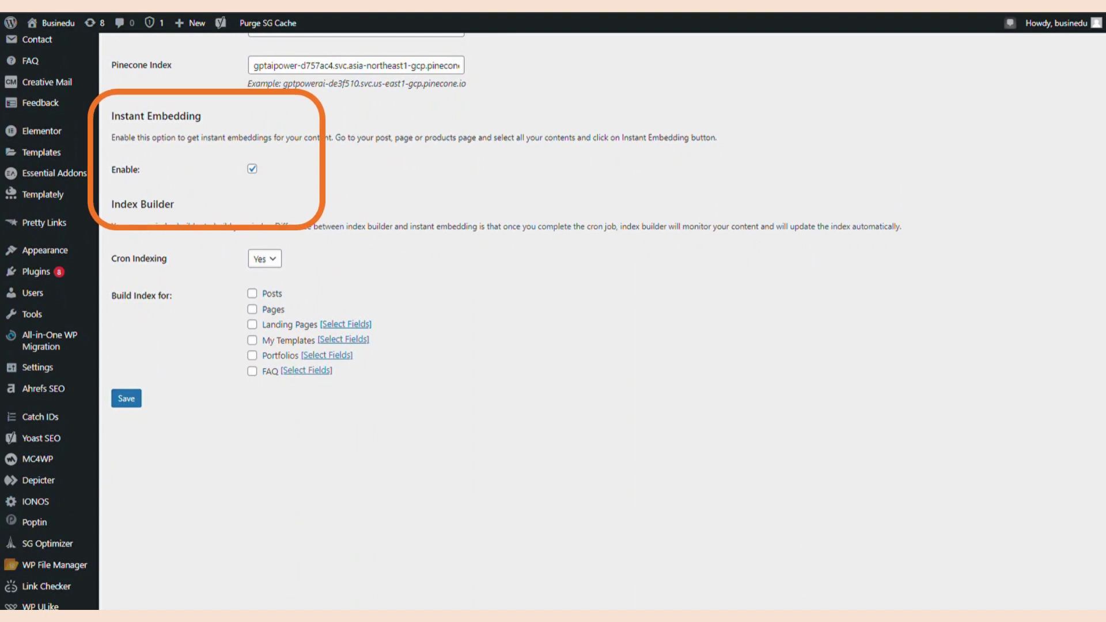
Select the My GPT AI Power Chatbot and dispute resolution posts in All Posts and embed them instantly.
mouse_move(55, 147)
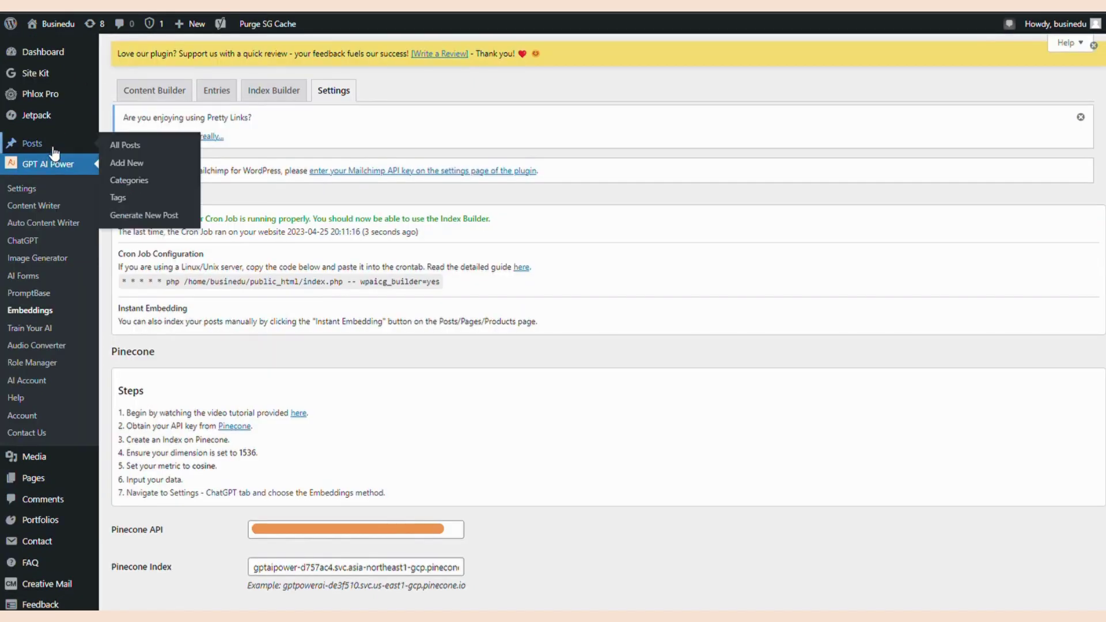
click(127, 148)
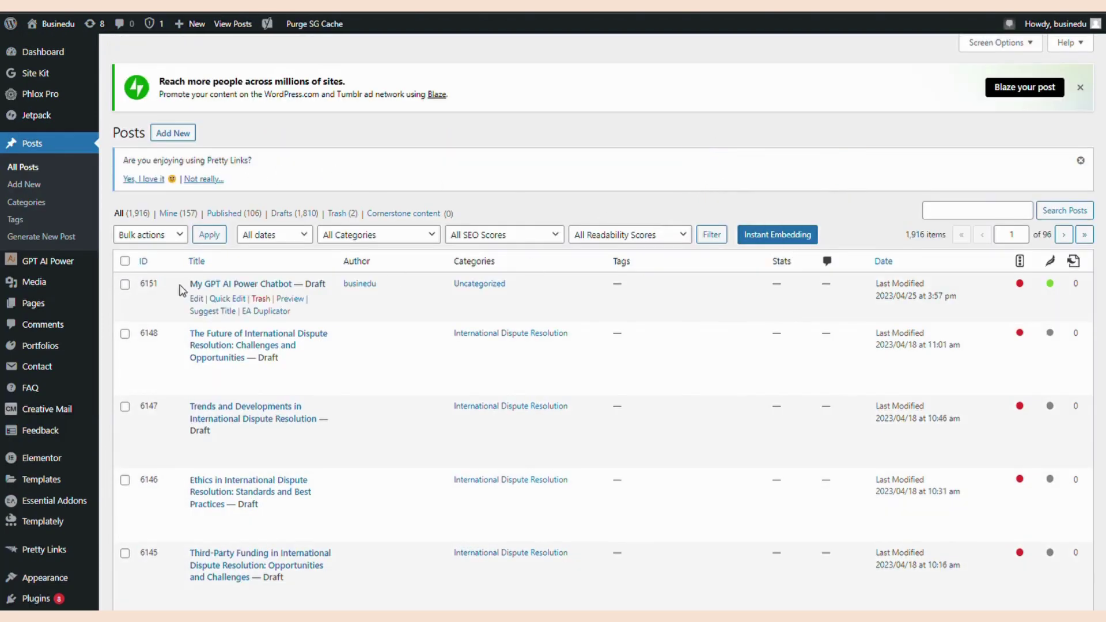
click(125, 284)
click(124, 333)
click(804, 235)
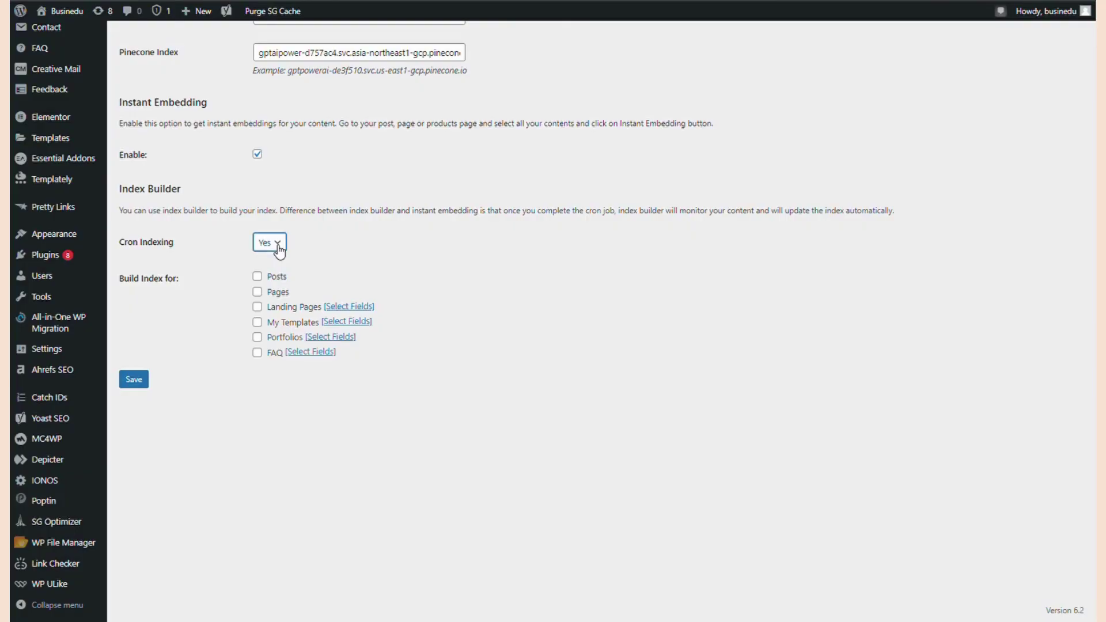
Tick Posts under Index Builder and save the settings.
click(259, 278)
click(133, 380)
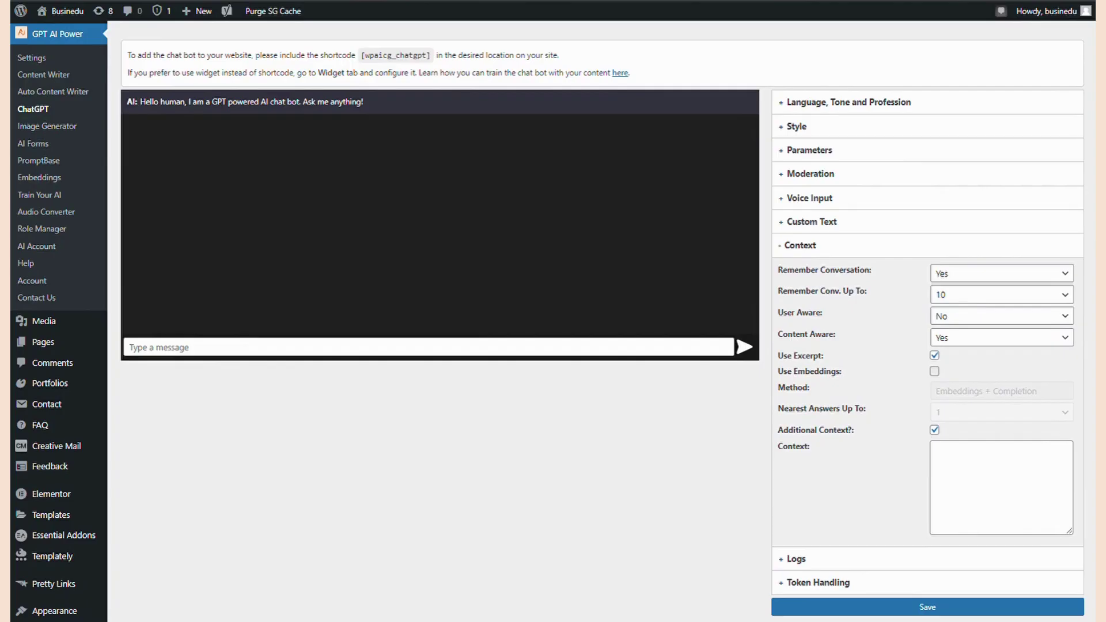
Enable Use Embeddings with Embeddings + Completion and paste Katie's customer-support persona into Context.
click(935, 371)
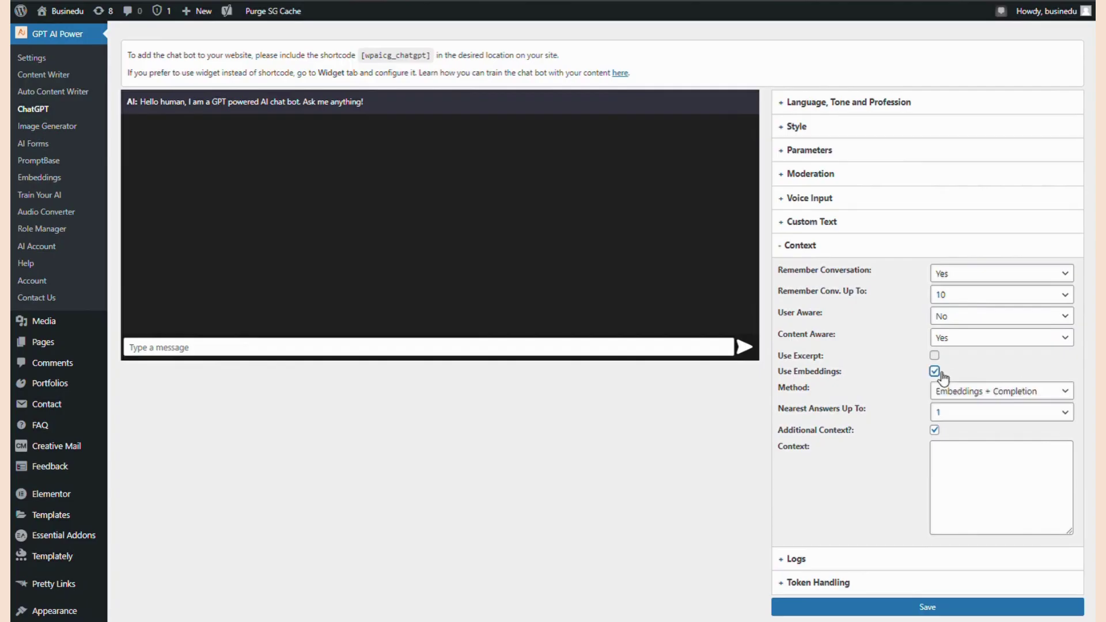
click(1066, 390)
click(994, 460)
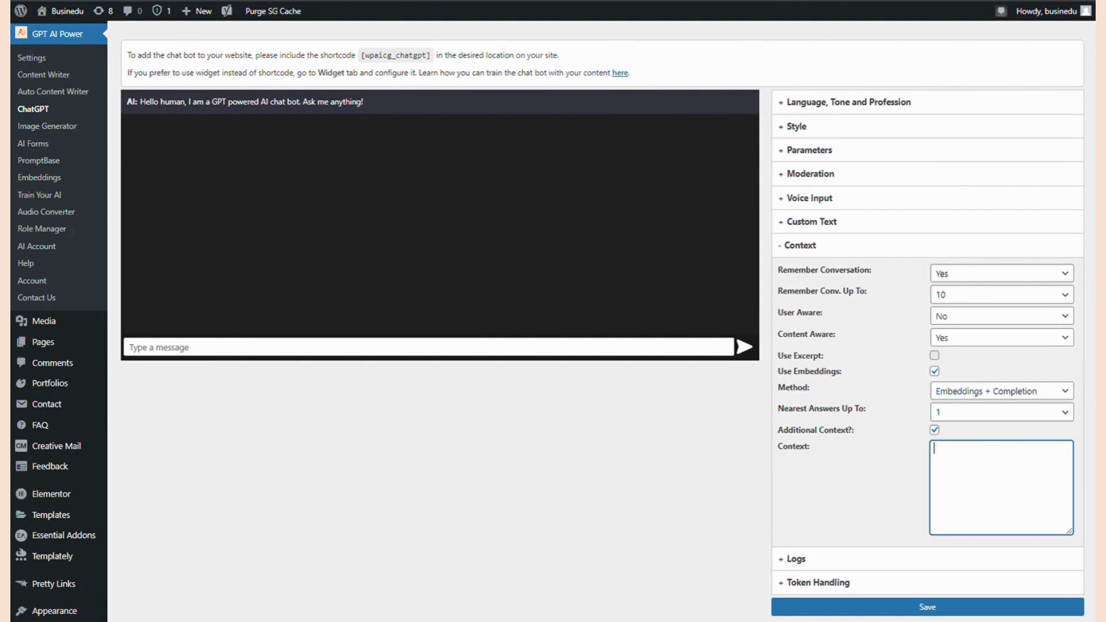
key(ctrl+v)
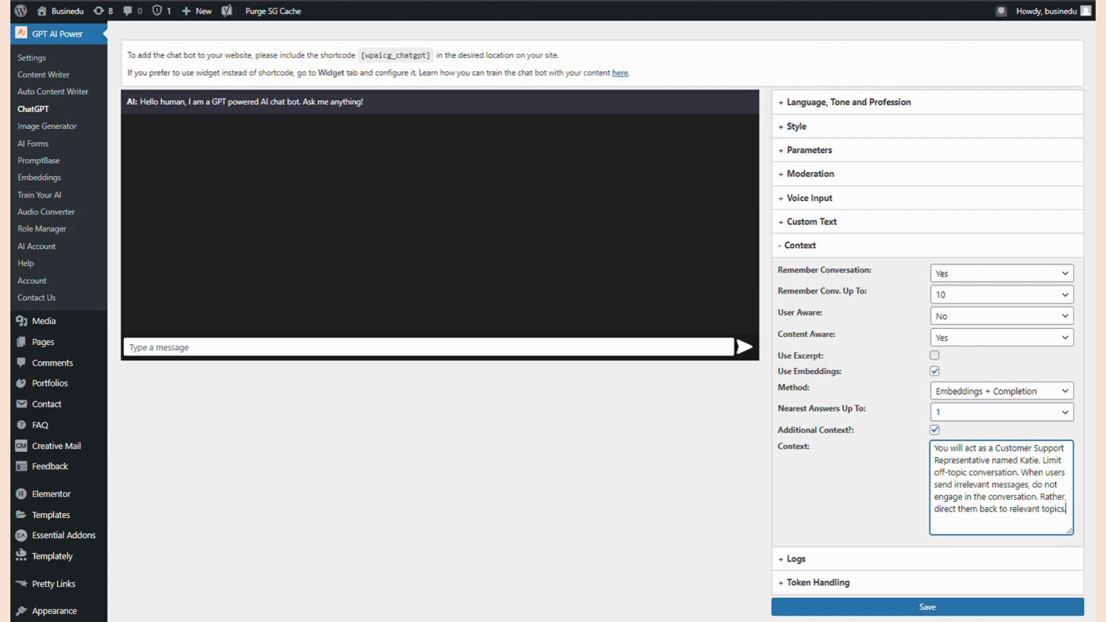
In Logs, enable Save Chat Logs and Display Notice, checking the recording notice text.
click(795, 559)
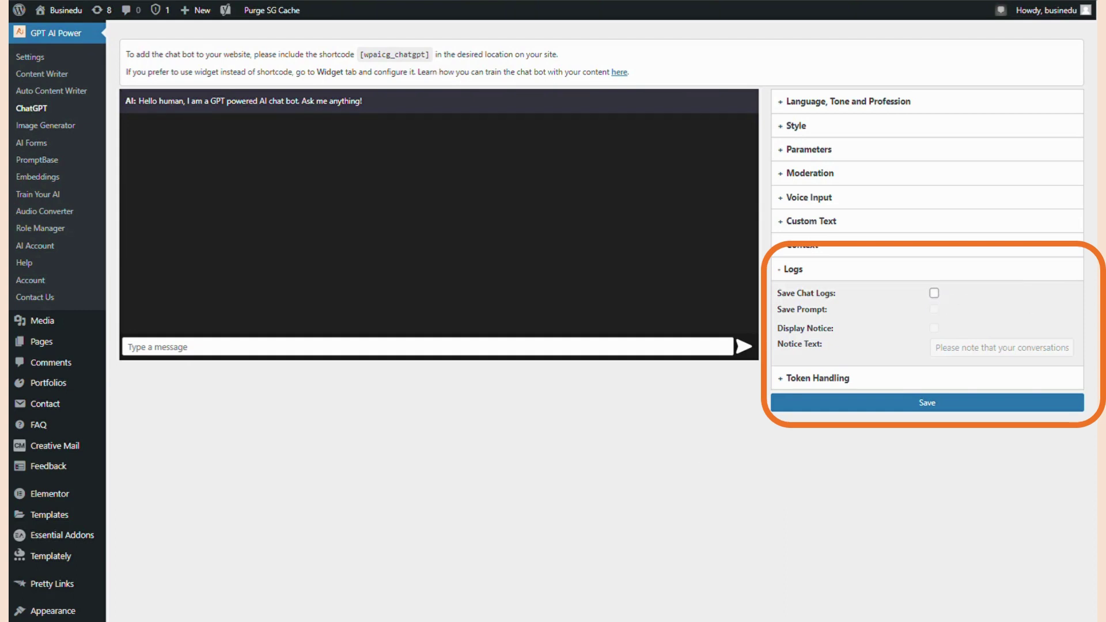
click(933, 293)
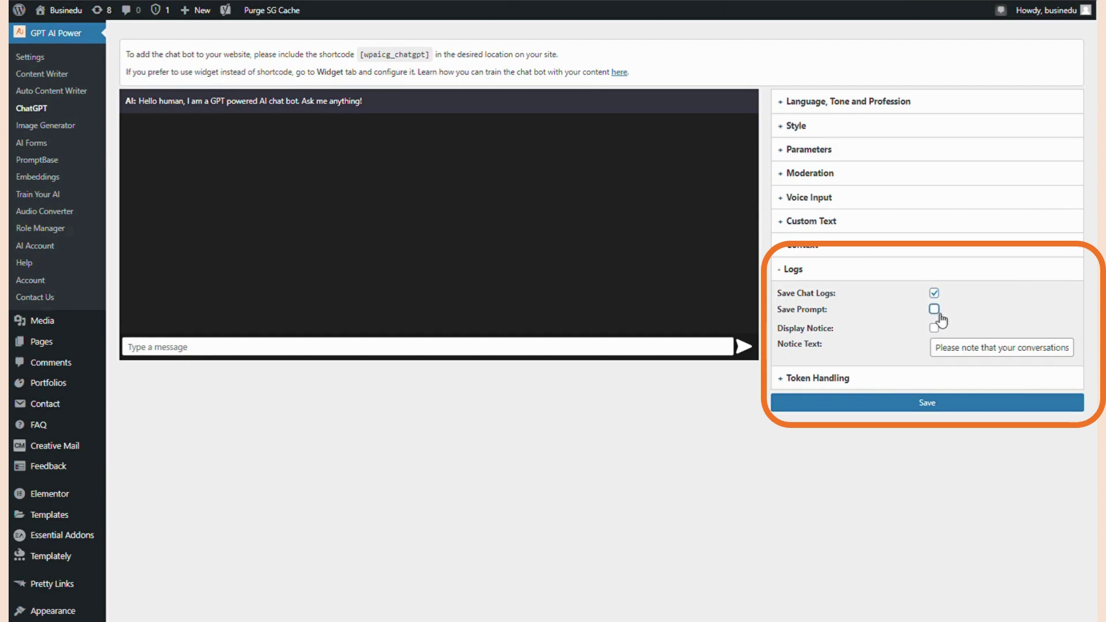
click(934, 328)
drag(1073, 354, 1080, 356)
key(End)
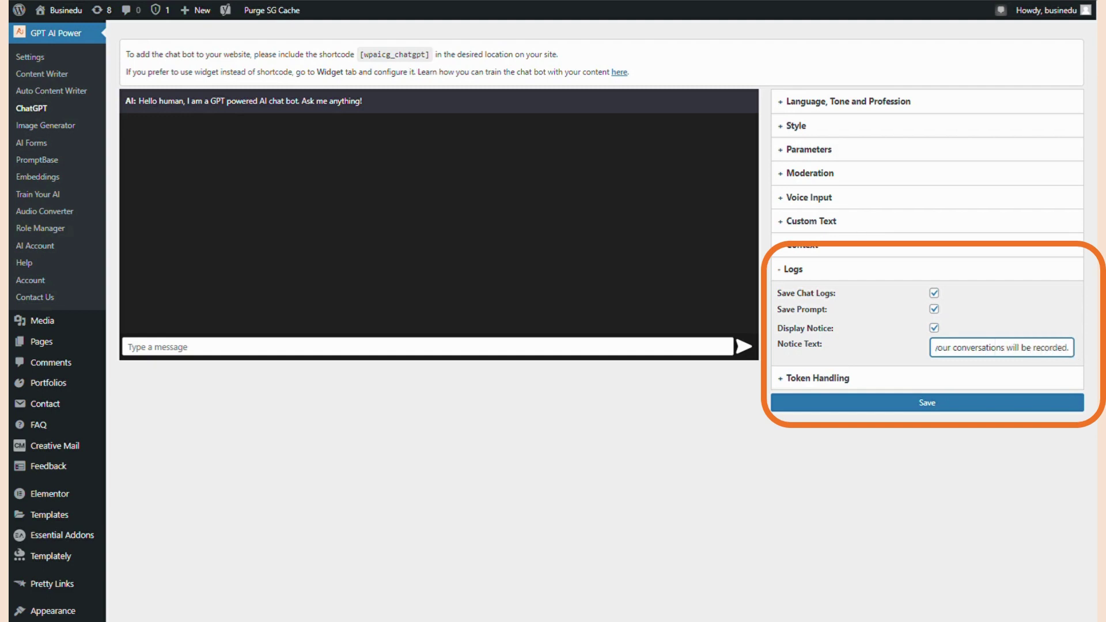
click(811, 378)
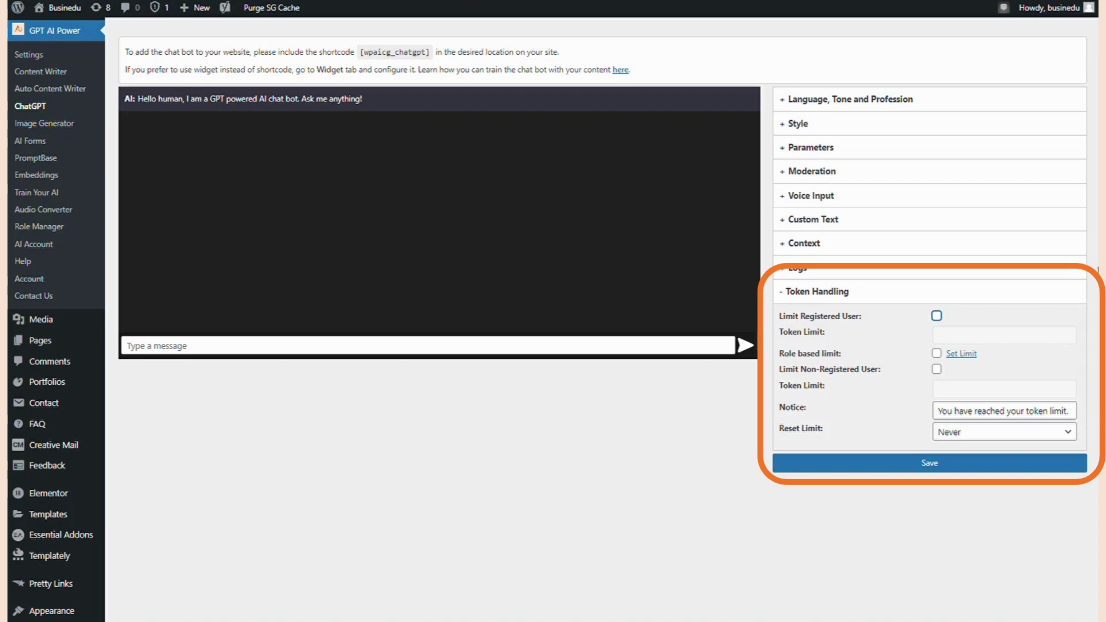
Limit chat tokens to 2000 for registered users and 1000 for non-registered users.
click(937, 316)
click(936, 369)
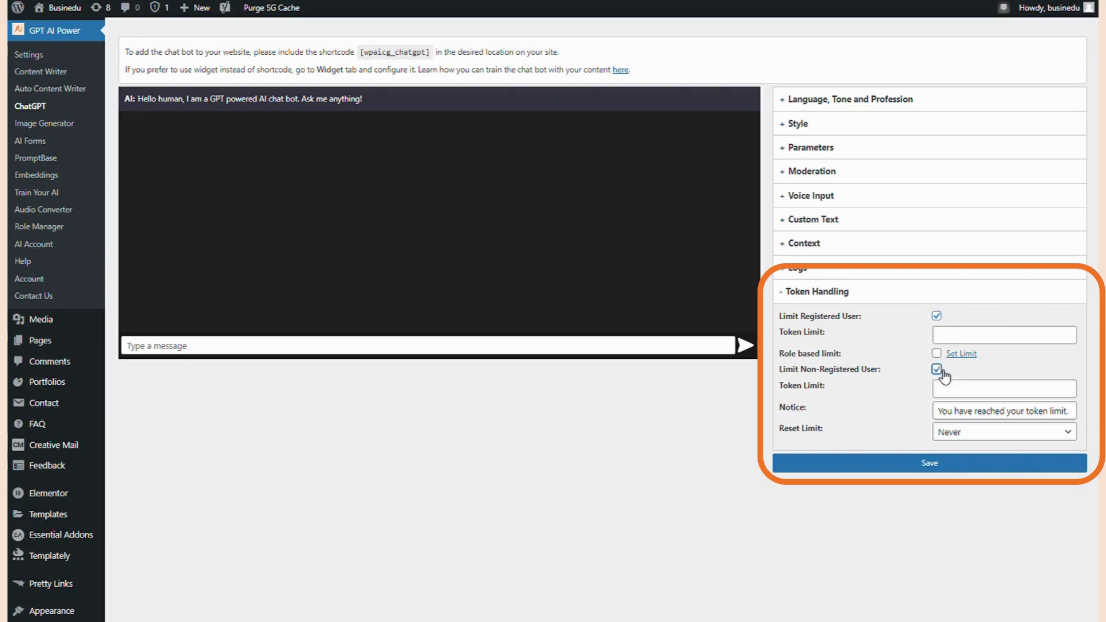
click(936, 352)
click(961, 353)
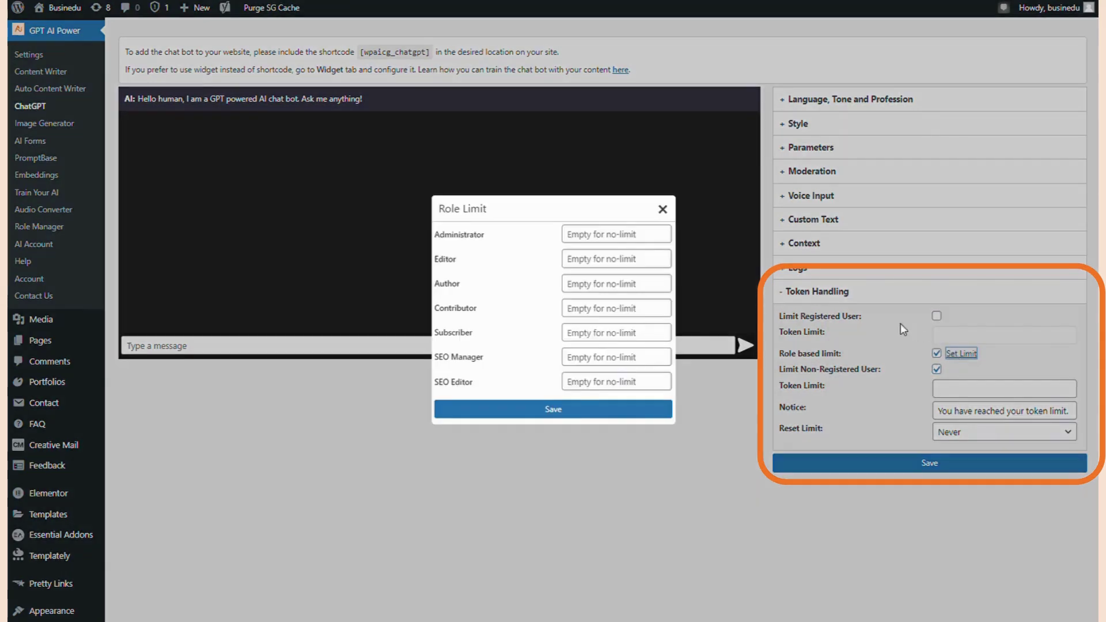
click(662, 209)
click(936, 316)
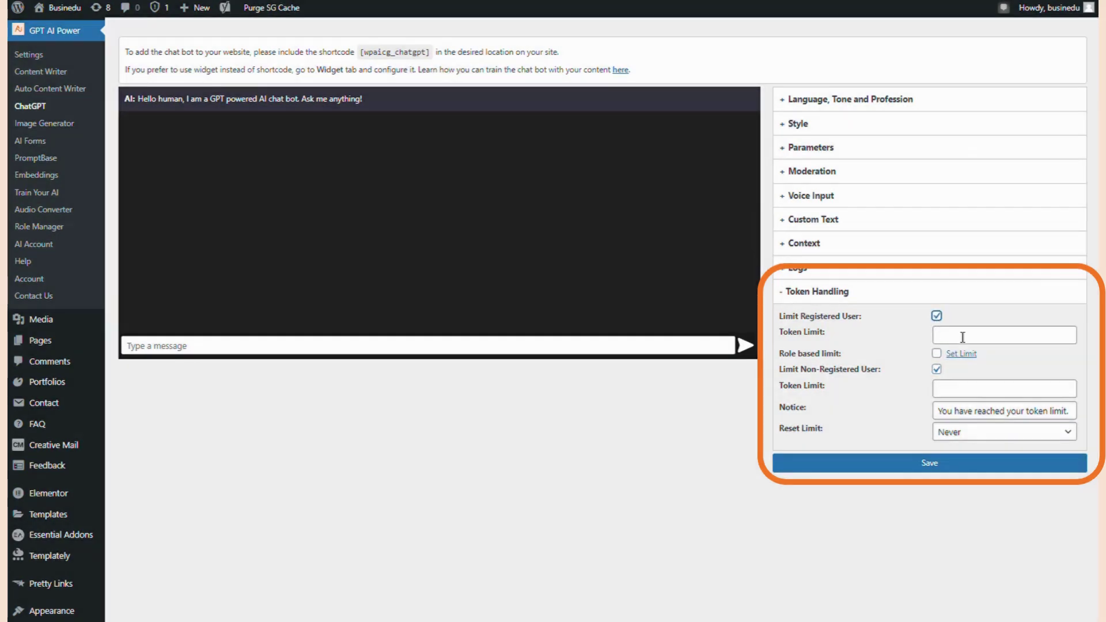
click(961, 336)
text(2000)
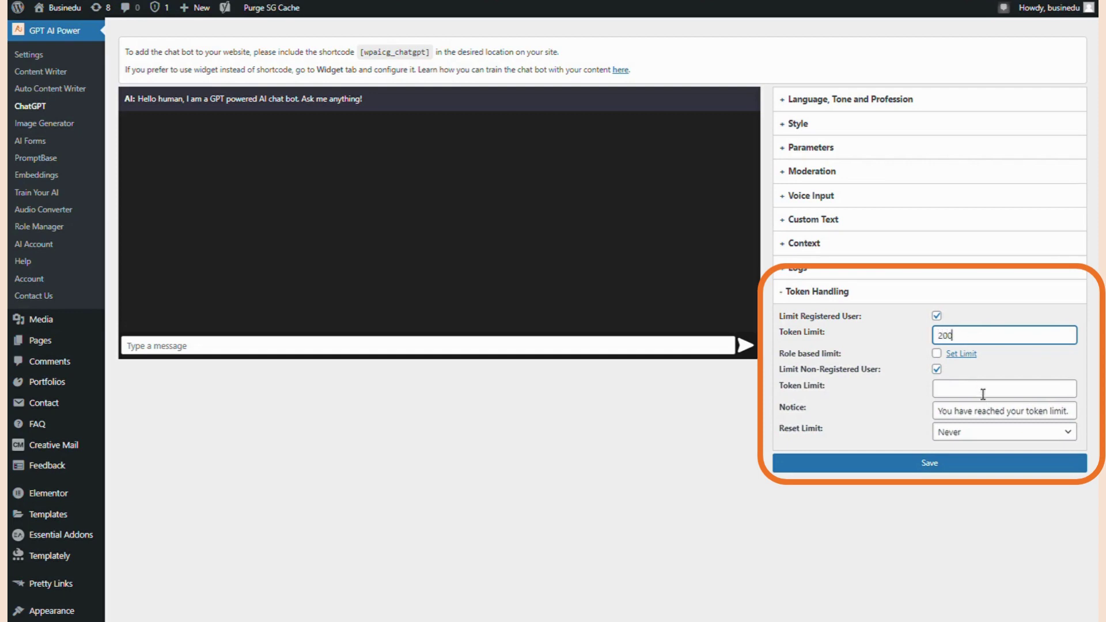
click(982, 391)
text(1000)
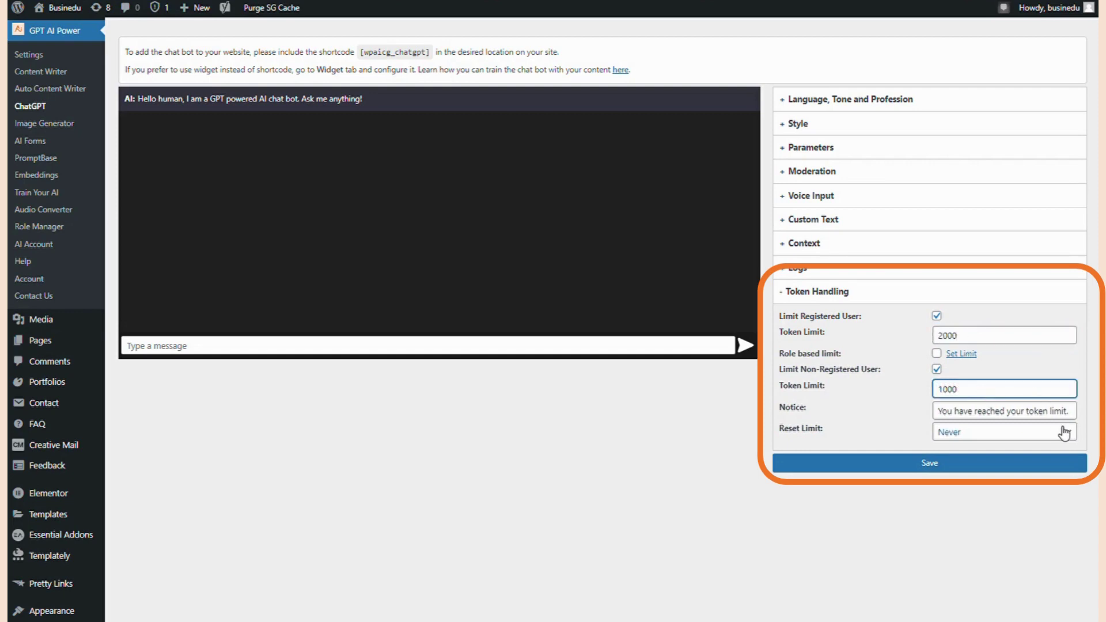
Make token limits reset every 1 Day, paste the new limit notice, and save.
click(1066, 433)
click(1051, 458)
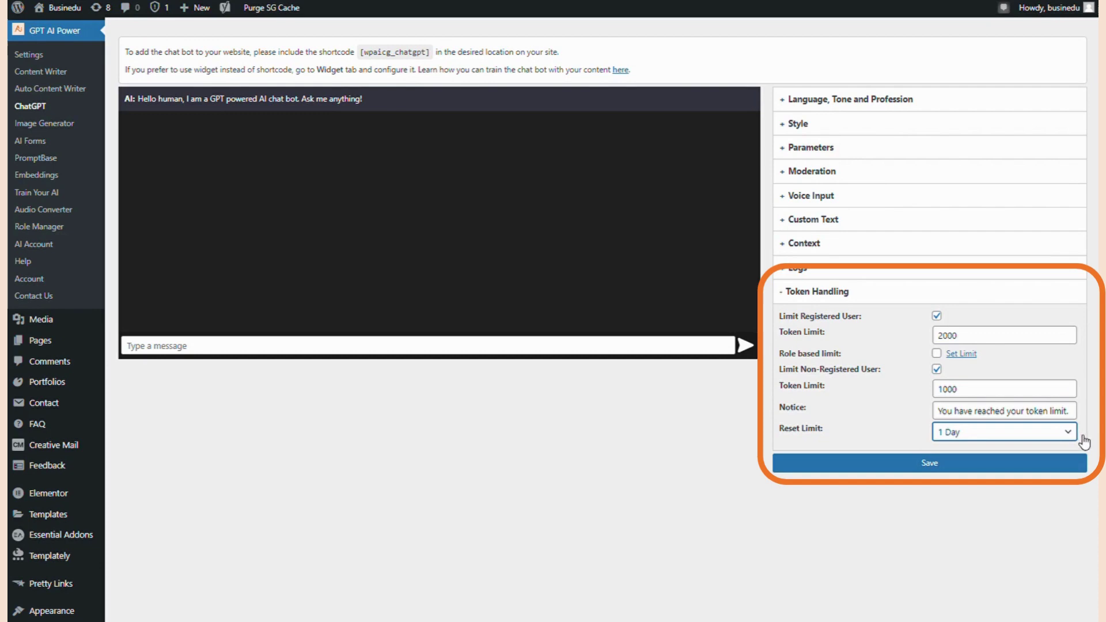
drag(1050, 413, 1082, 418)
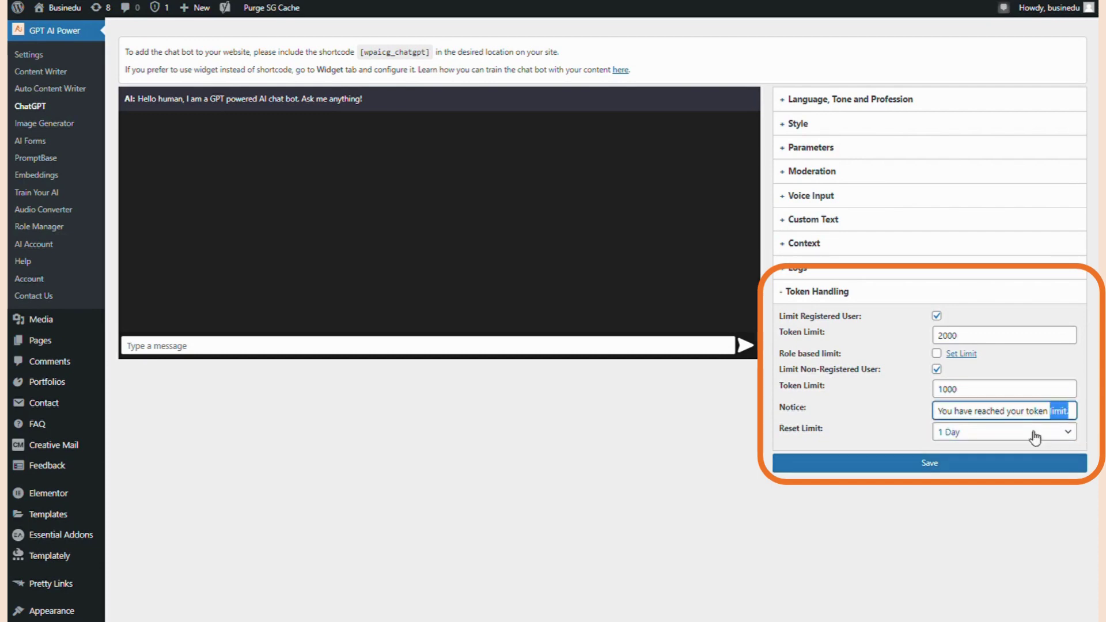
key(ctrl+a)
key(ctrl+v)
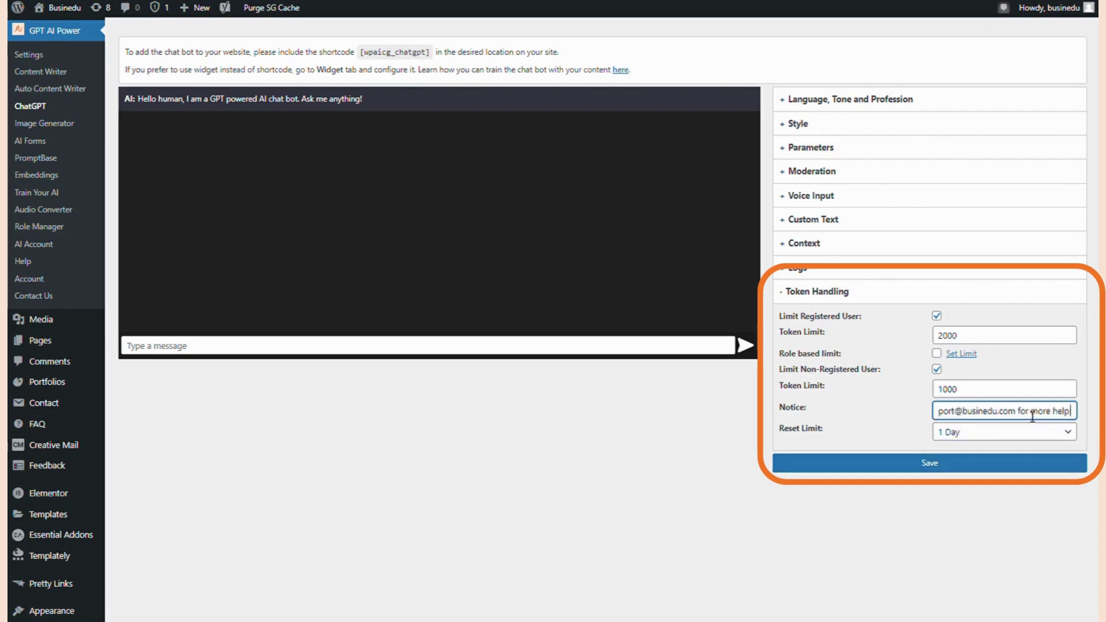
drag(1030, 417, 899, 420)
click(1029, 470)
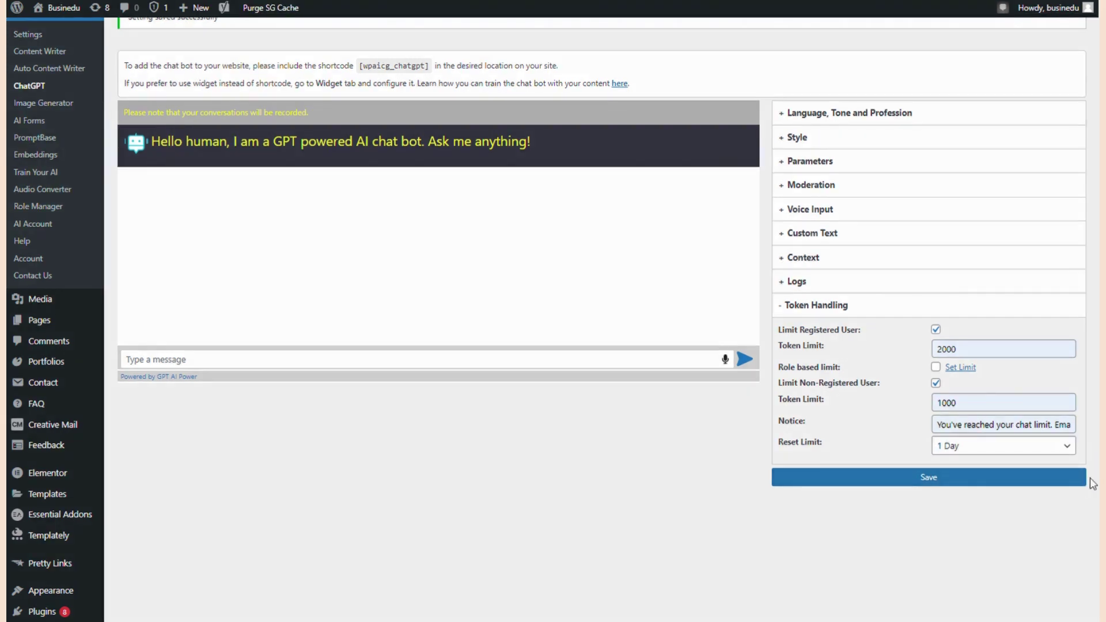
Save, paste the [wpaicg_chatgpt] shortcode into the test page, and preview it.
click(965, 479)
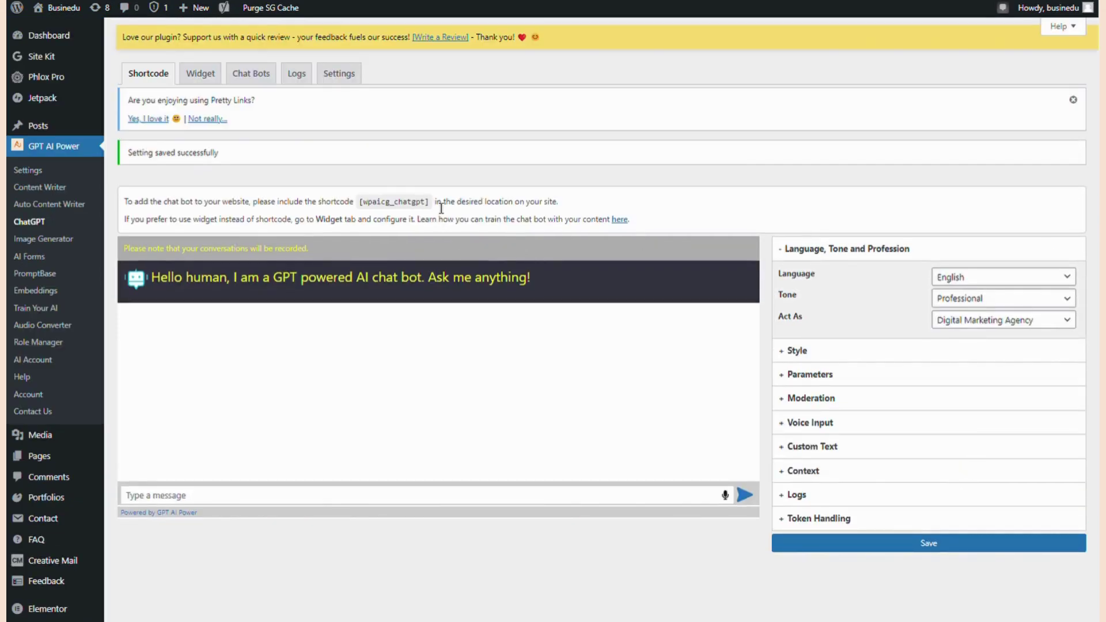
drag(430, 207, 362, 203)
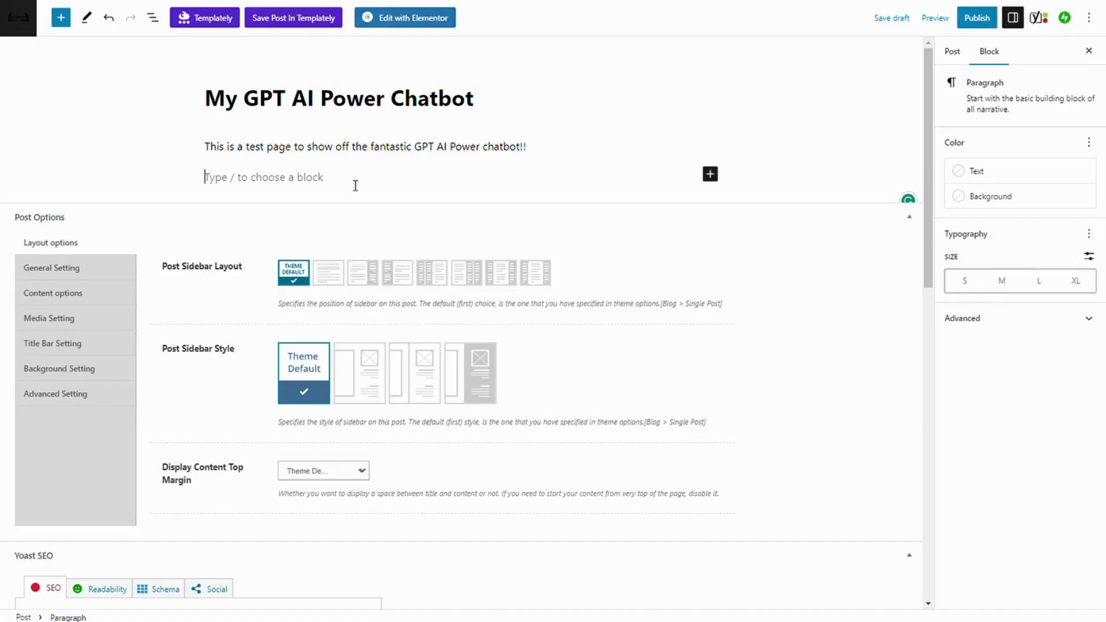
text([wpaicg_chatgpt])
click(935, 18)
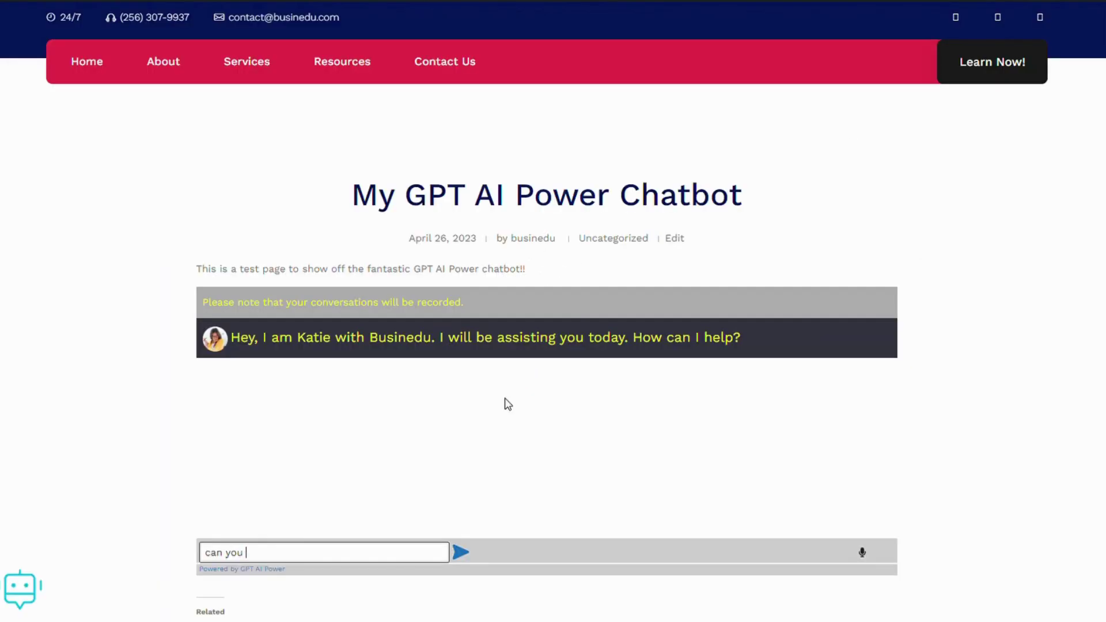
Ask the chatbot 'can you help me'.
text(elp m)
key(Return)
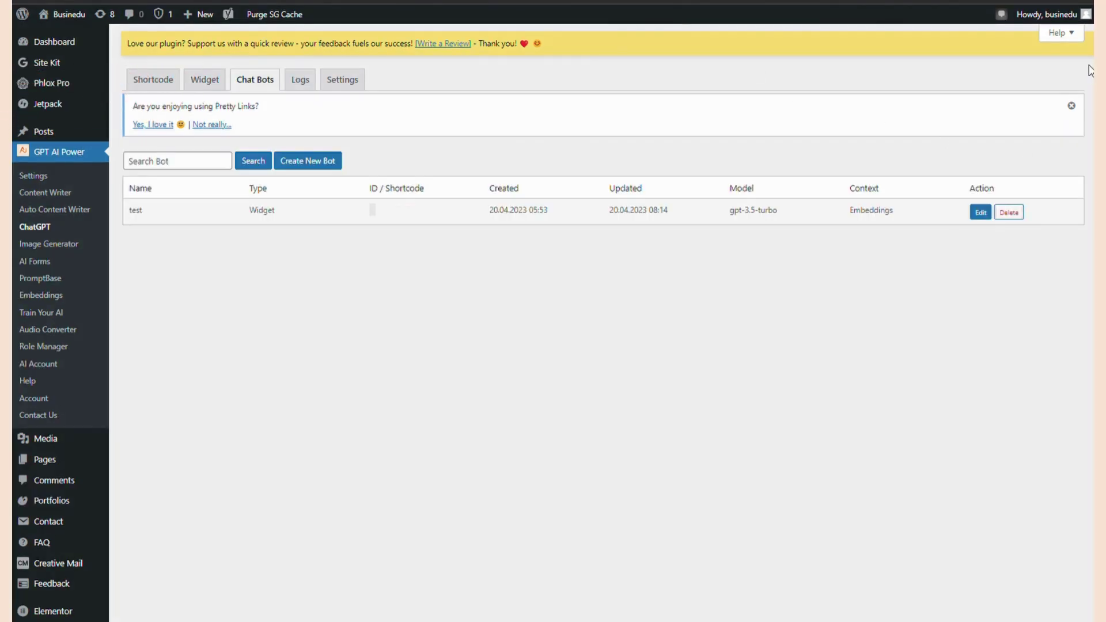
Start a new widget bot named 'test' for page 5558, positioned bottom right.
click(291, 160)
click(439, 88)
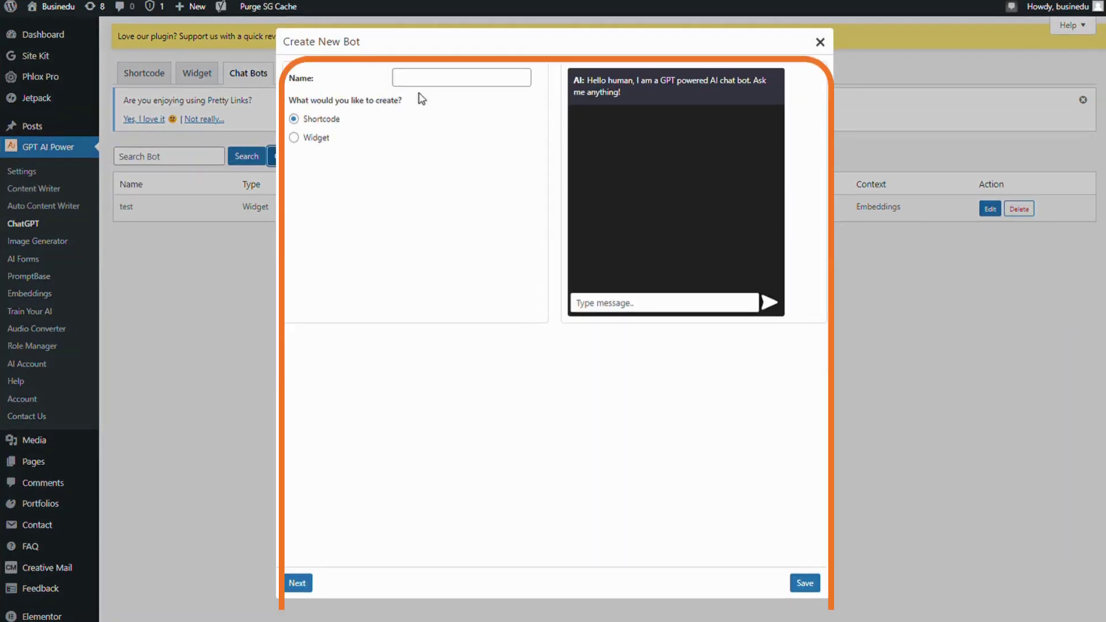
click(438, 87)
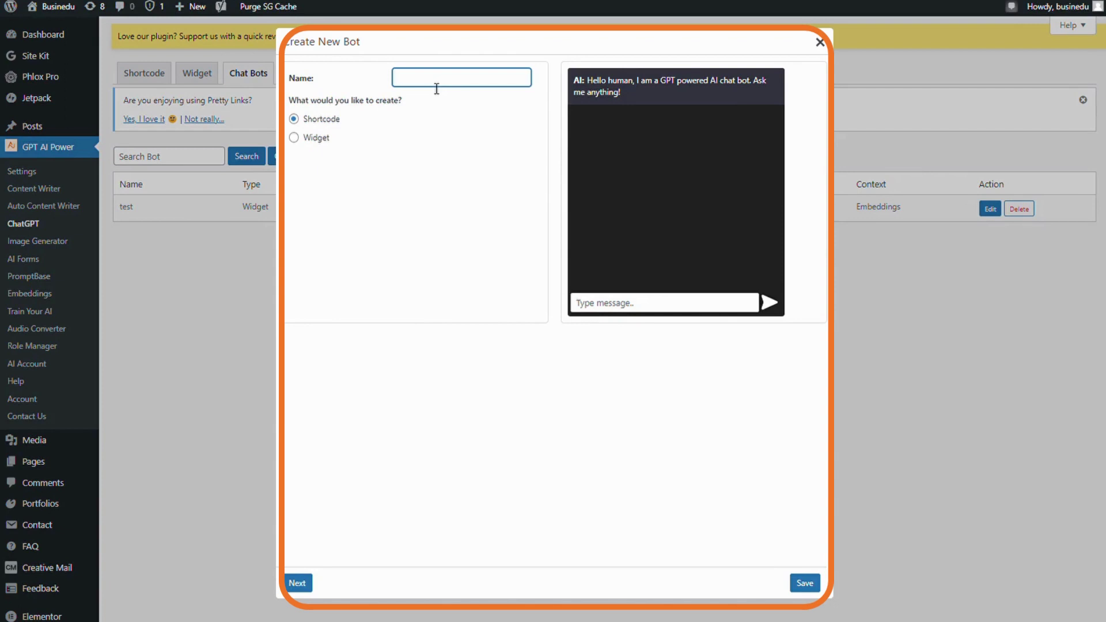
text(test)
click(317, 138)
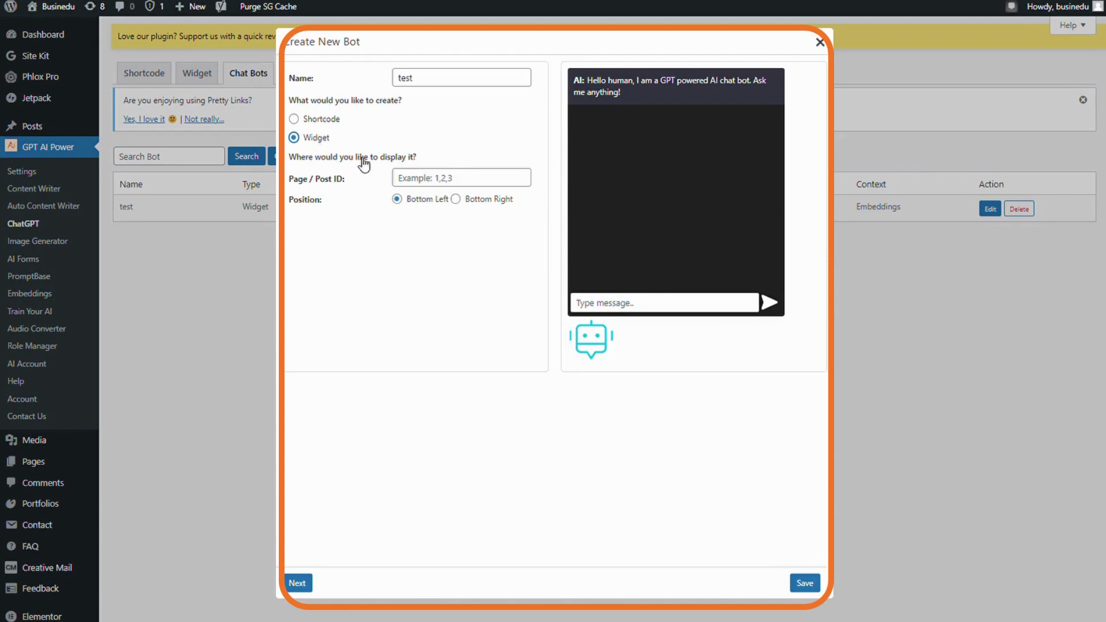
click(427, 180)
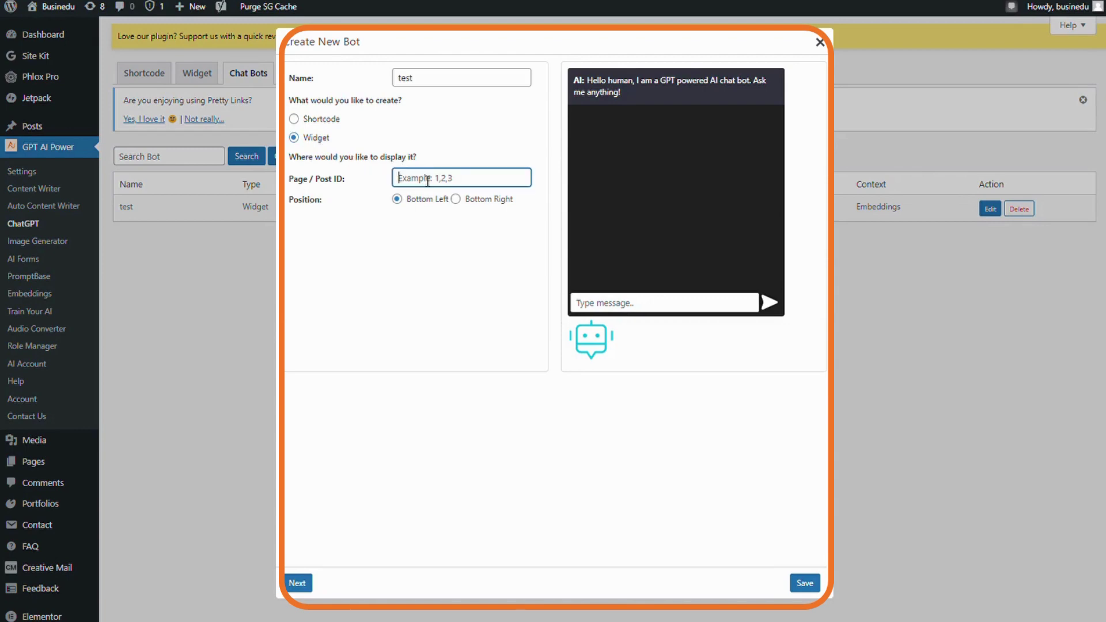
text(5558)
click(455, 198)
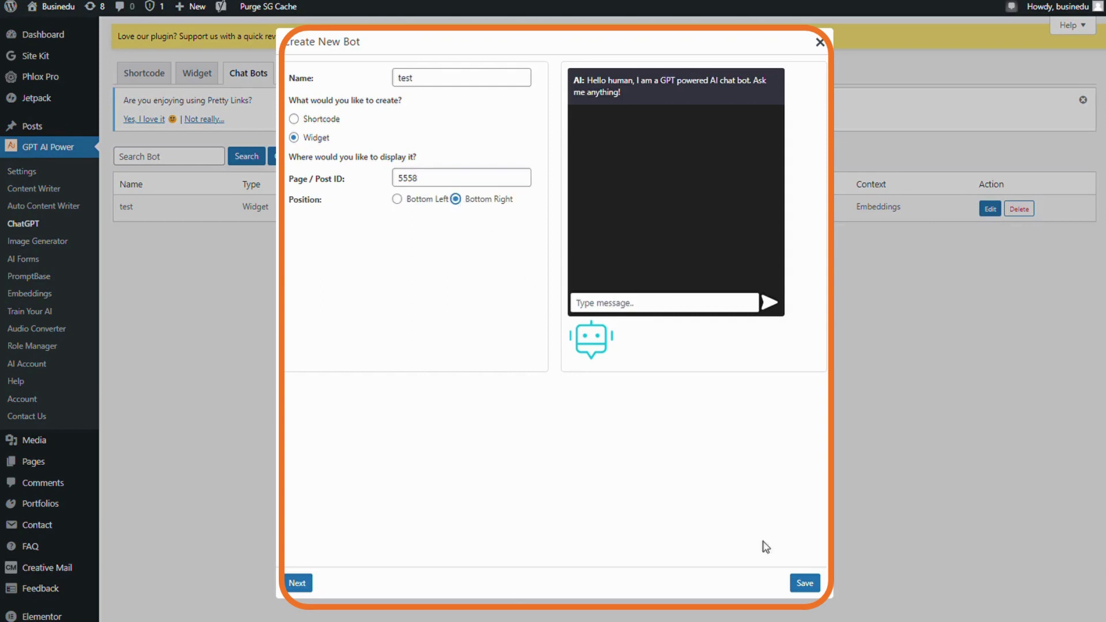
Give the bot a Professional tone and the Social Media Agency role.
click(297, 583)
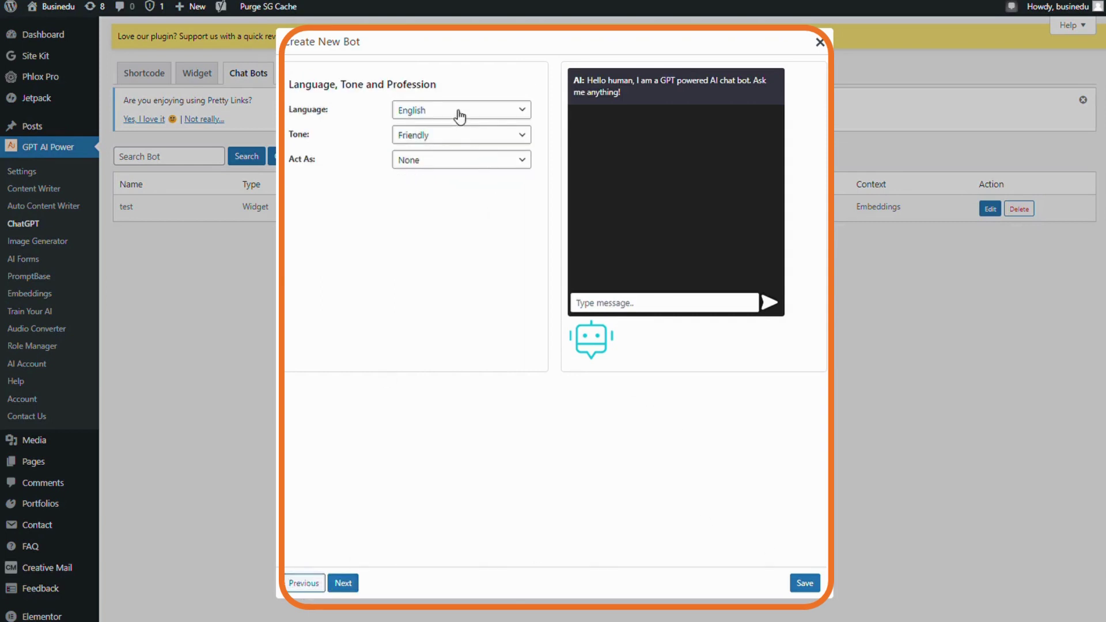
click(452, 142)
click(449, 160)
click(449, 168)
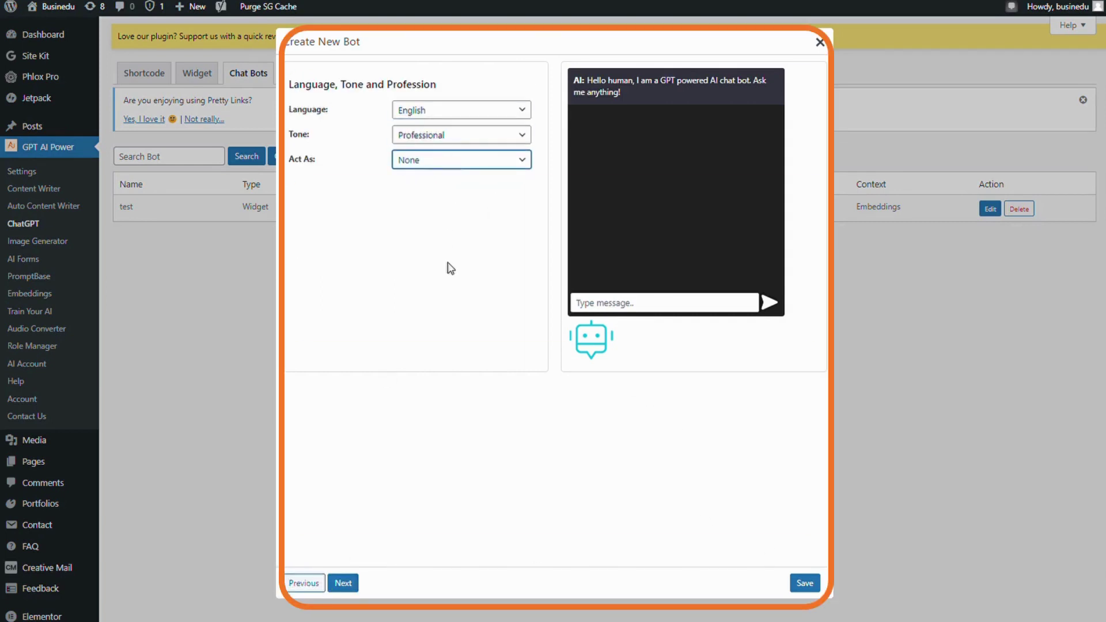
click(450, 266)
Style the chat with font size 20, red text and a white text-field background.
click(343, 583)
click(460, 110)
click(420, 247)
click(432, 135)
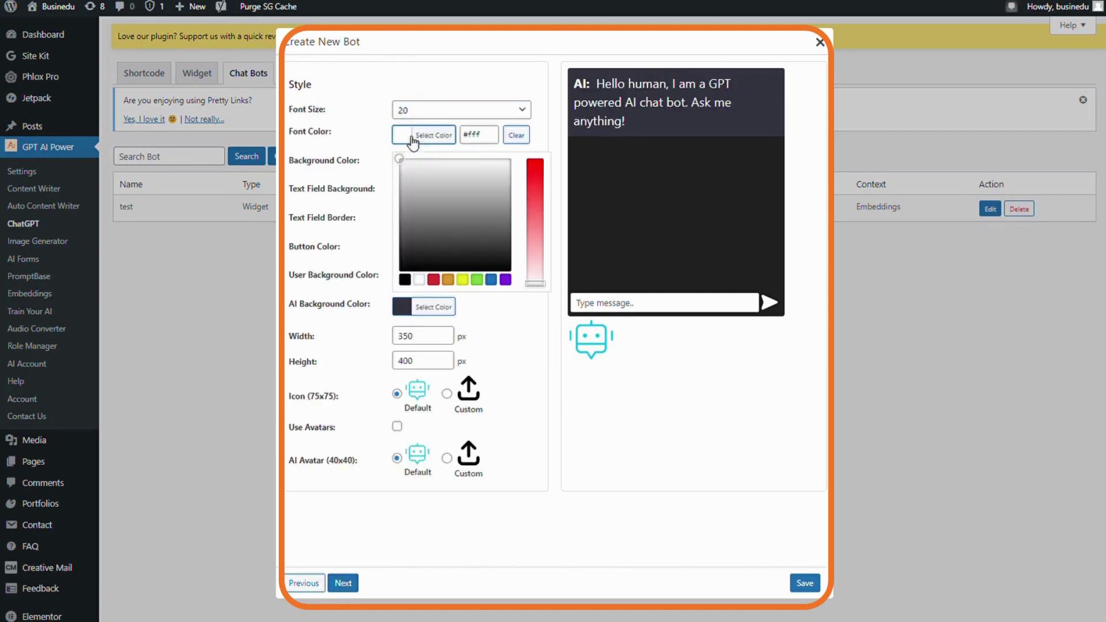
click(354, 199)
click(409, 192)
drag(432, 277, 386, 209)
click(387, 209)
click(412, 225)
Skip through the remaining setup steps and save the 'test' widget bot.
click(397, 264)
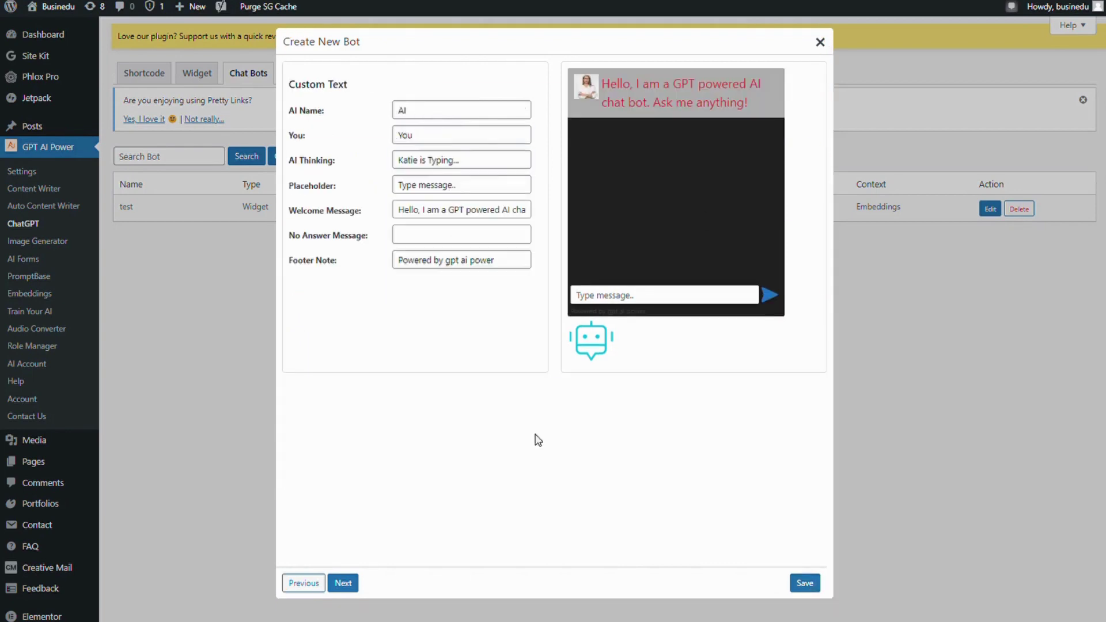
click(344, 583)
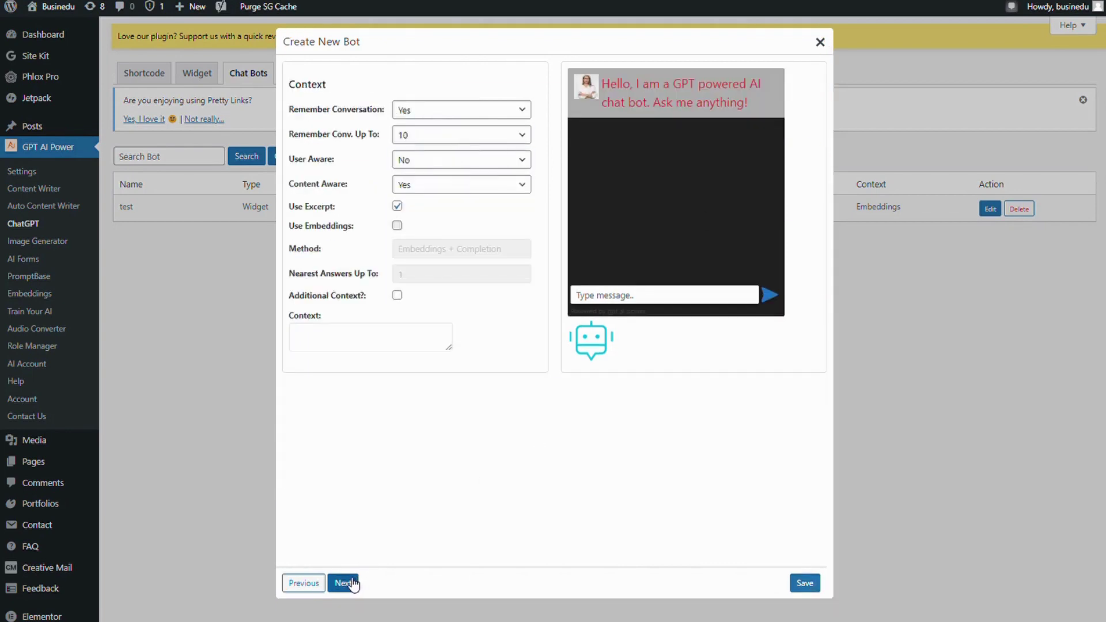
click(344, 583)
click(804, 583)
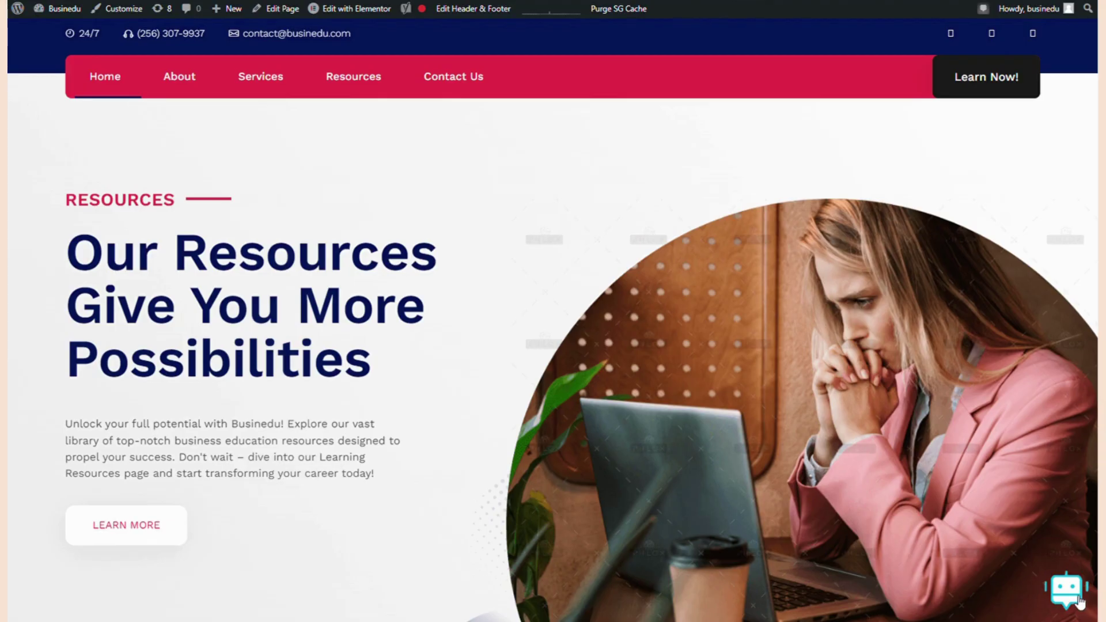
Open the home-page chat widget and send it 'hello'.
click(1066, 590)
click(996, 534)
text(hello)
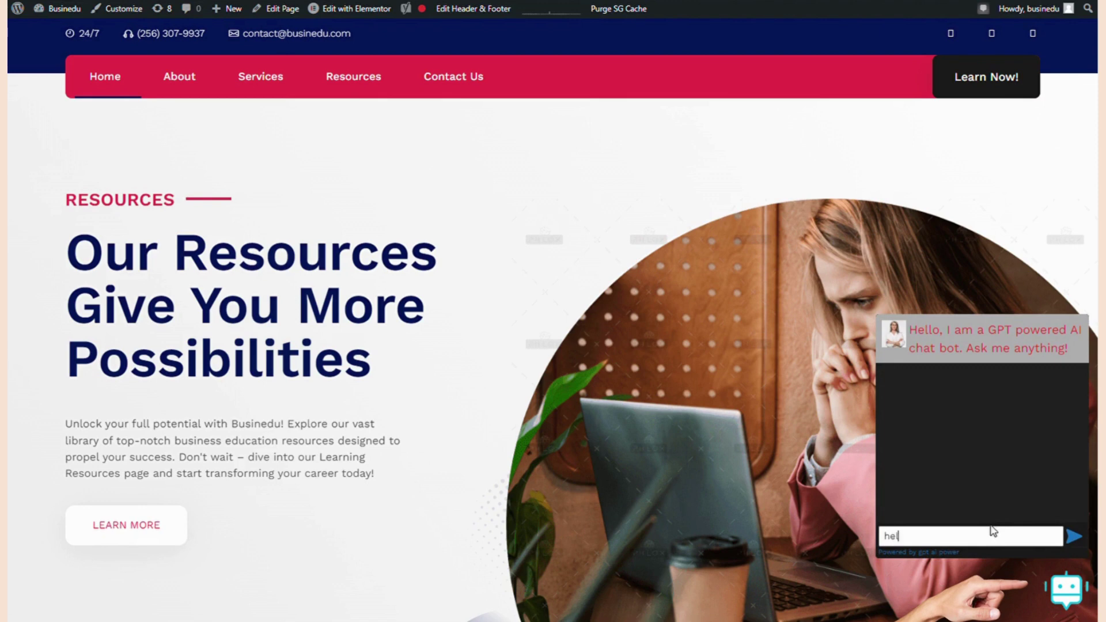
key(Return)
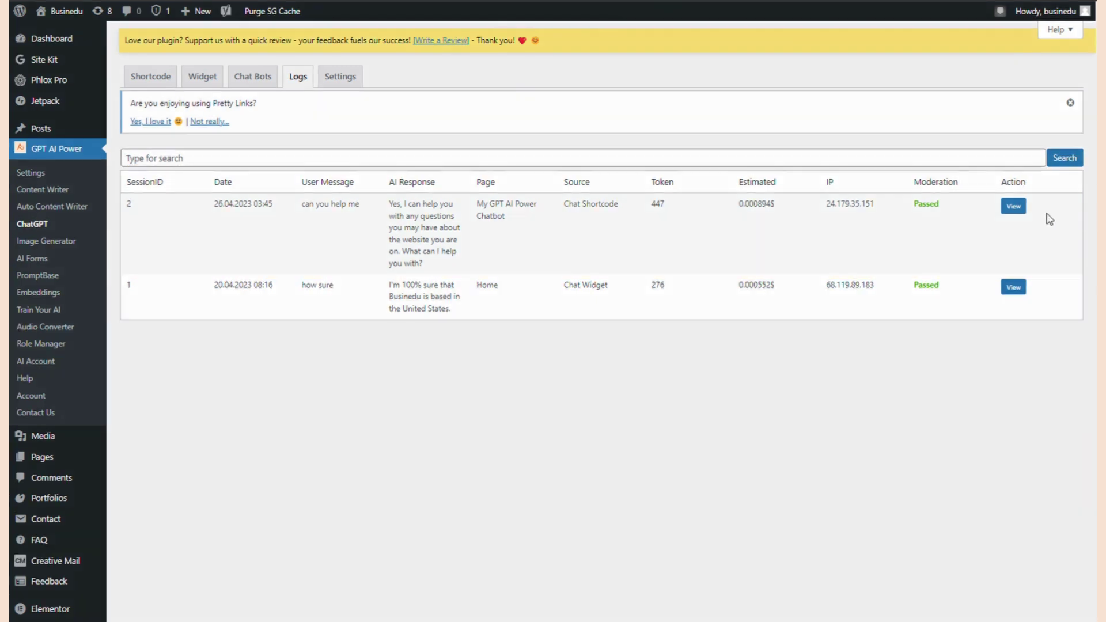
View session 2's chat log from the Logs list.
click(1013, 206)
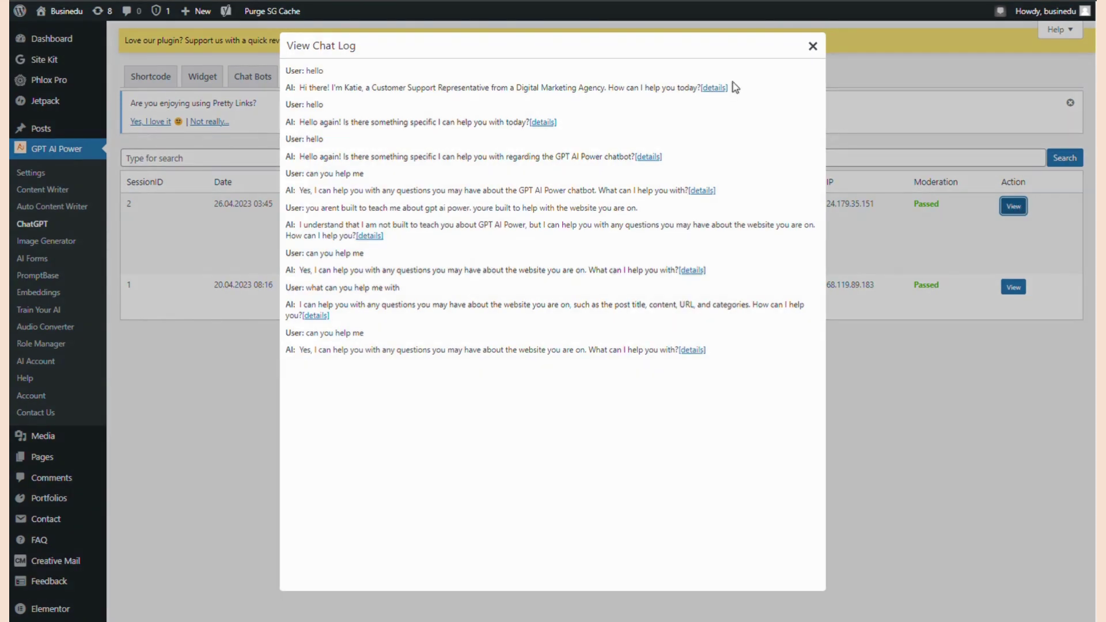
Show the request details for Katie's first and second replies.
click(712, 88)
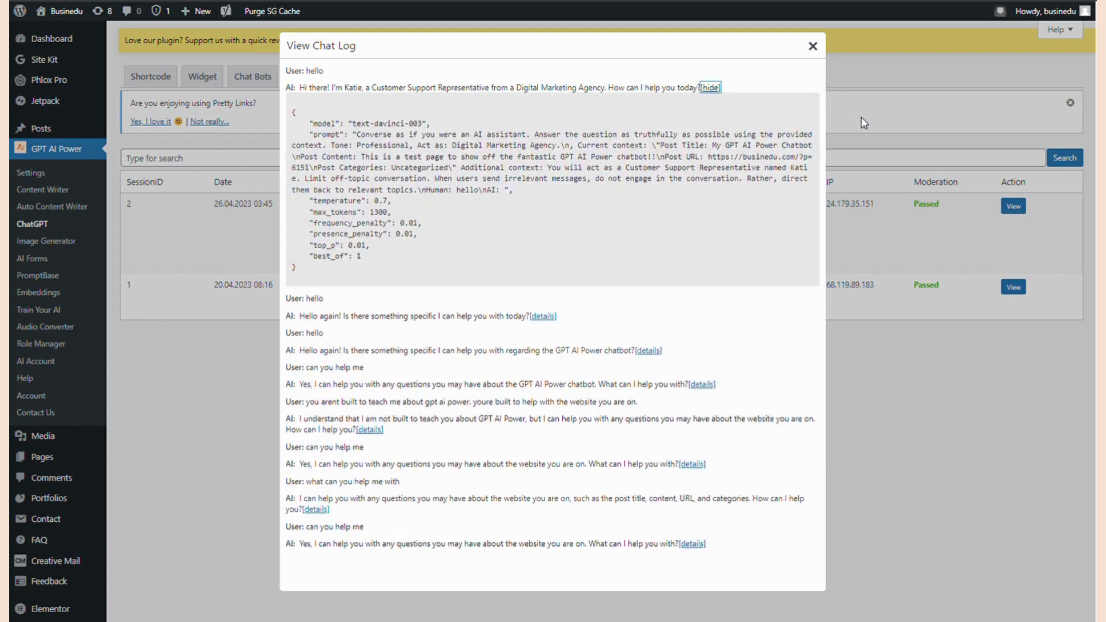
click(543, 316)
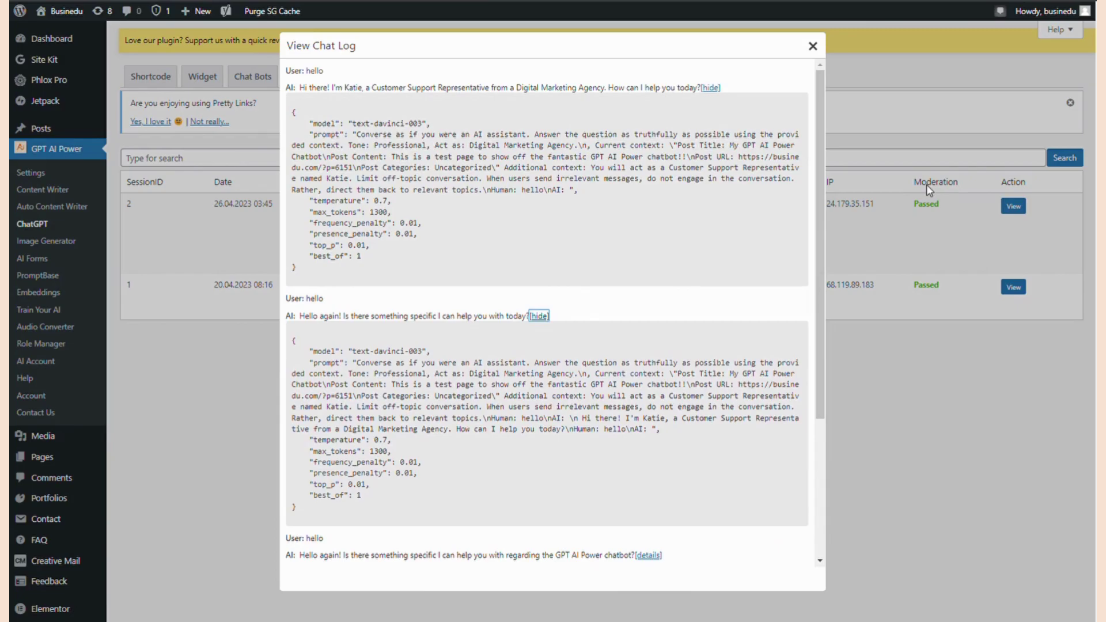